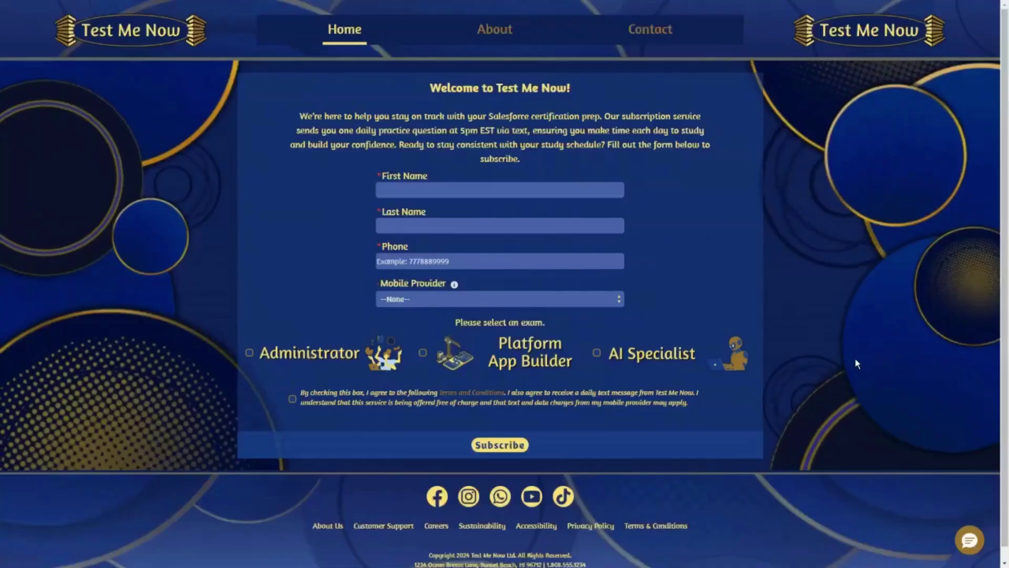
# - Enter the new subscriber's first name, last name and phone number in the sign-up form
pyautogui.click(547, 185)
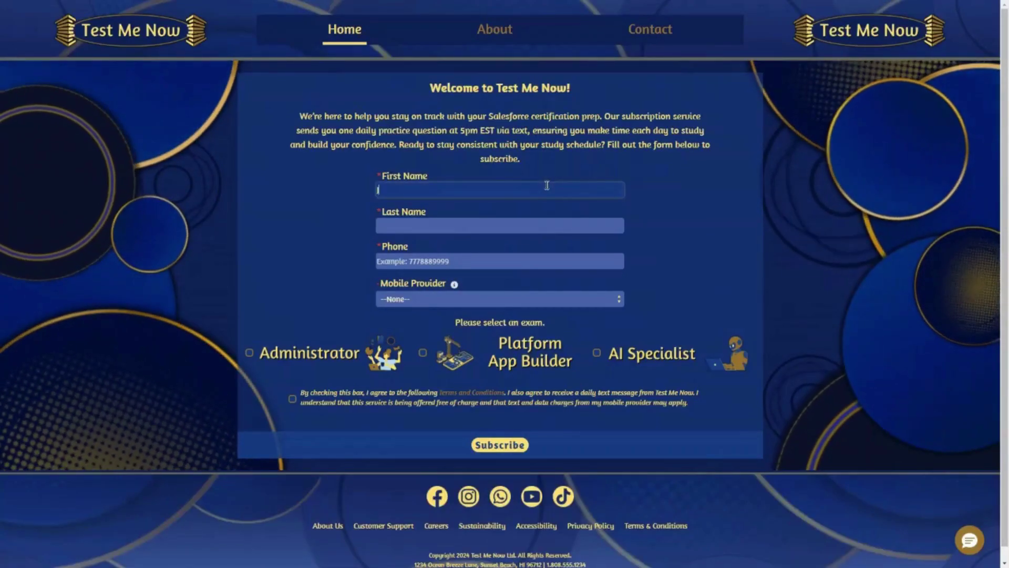
pyautogui.press('Tab')
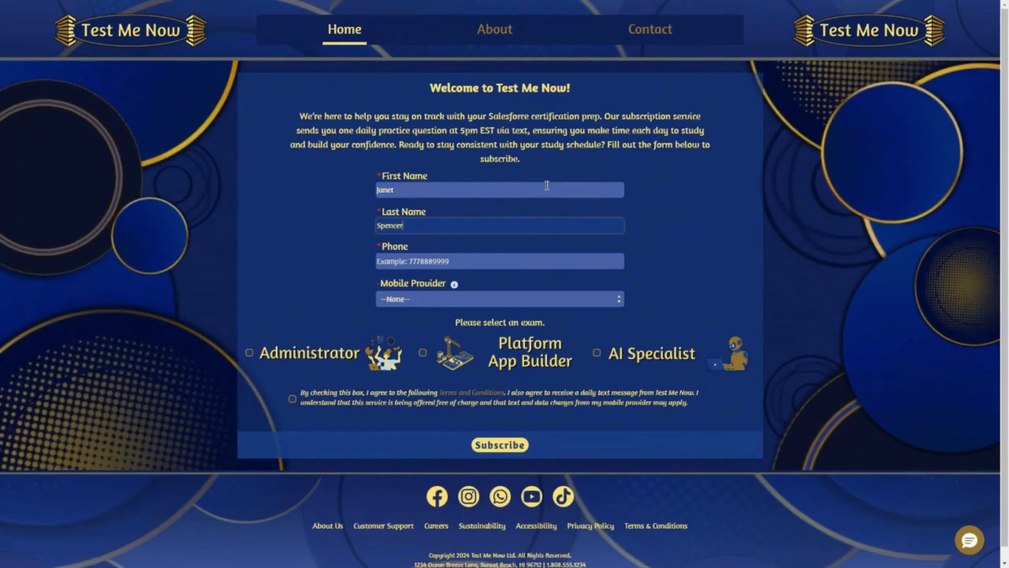
pyautogui.press('Tab')
pyautogui.write('7778889999')
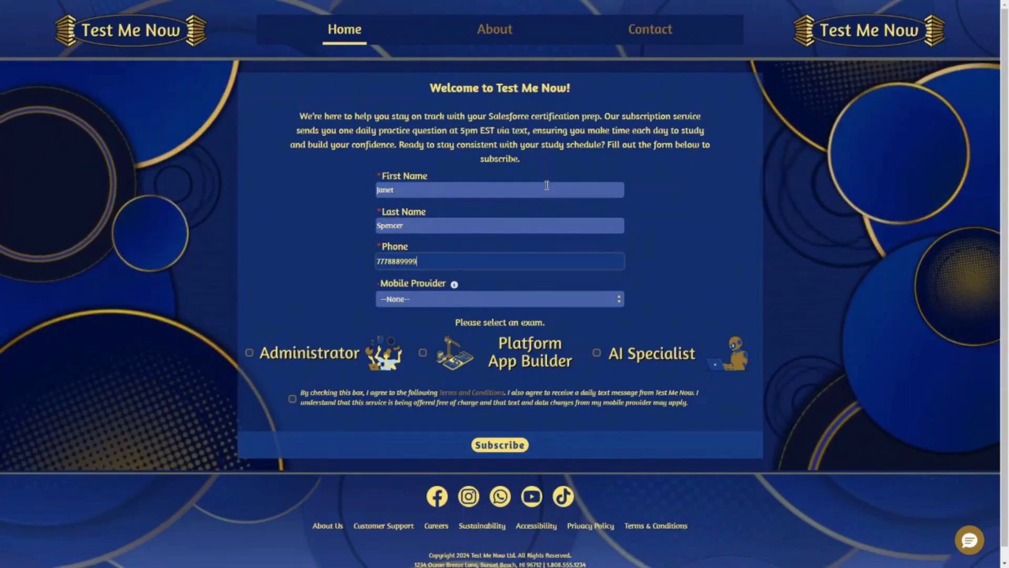
# - Choose T-Mobile, select the Platform App Builder exam, accept the terms and subscribe
pyautogui.click(534, 296)
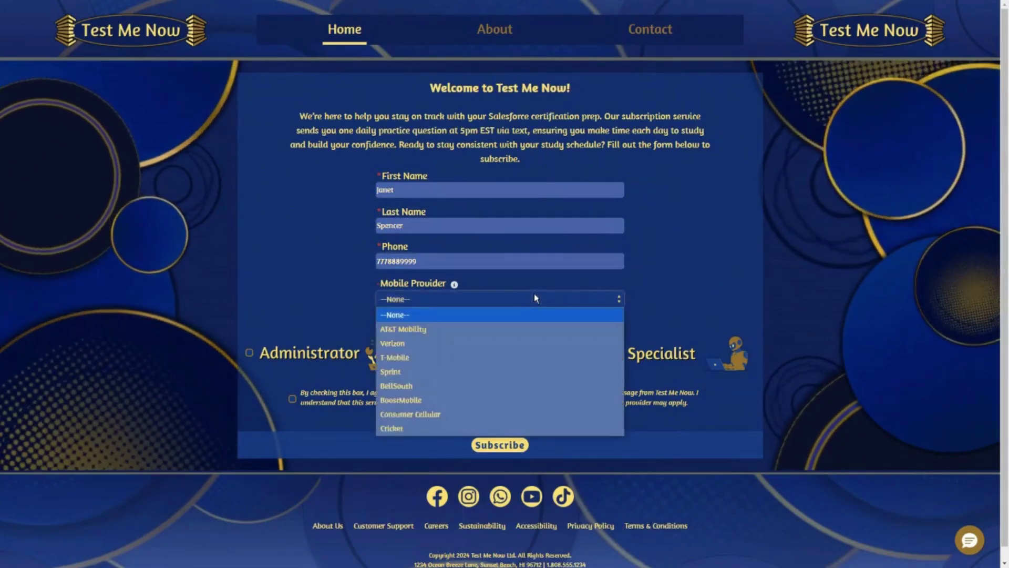
pyautogui.click(524, 357)
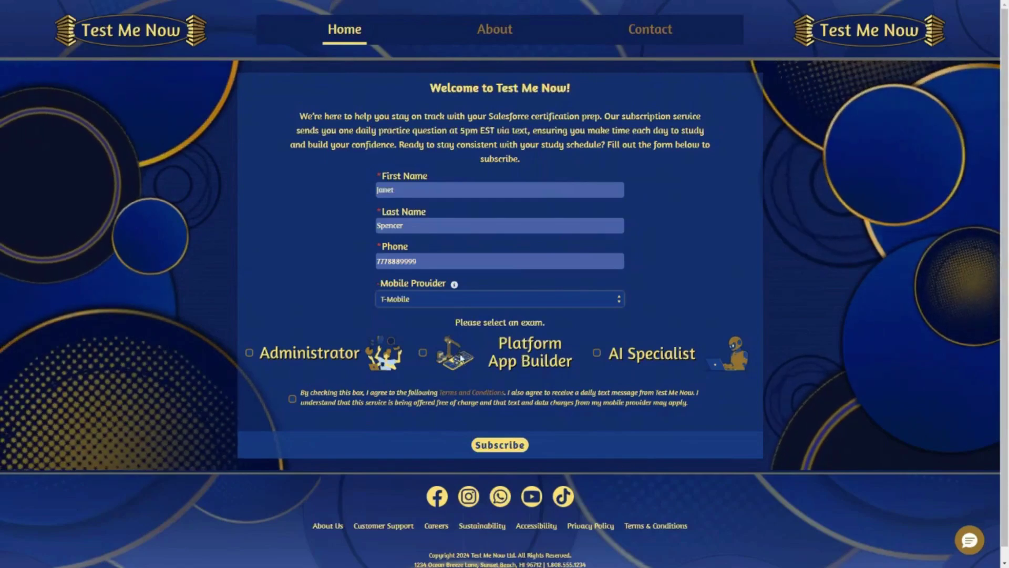
pyautogui.click(423, 354)
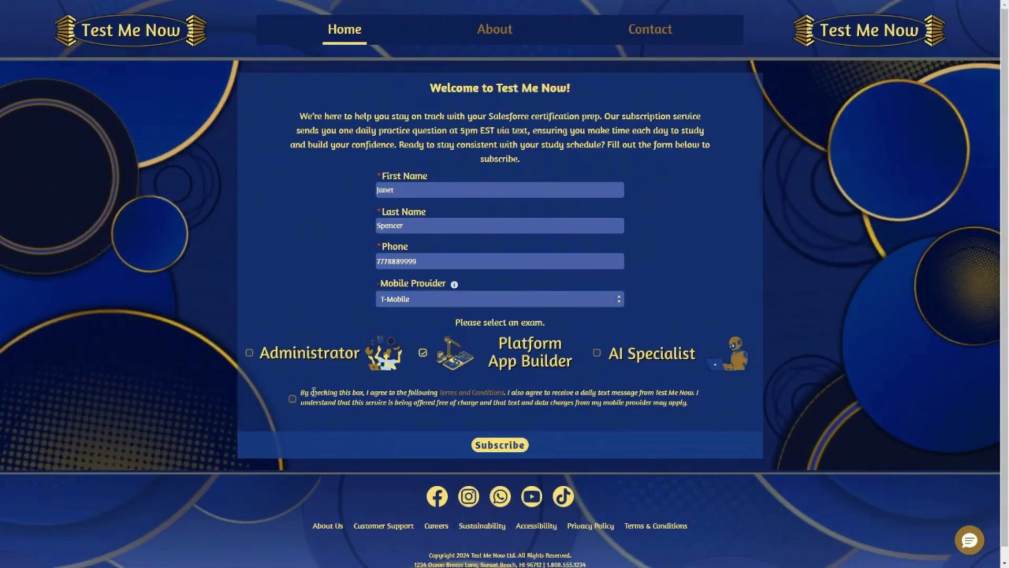
pyautogui.click(292, 400)
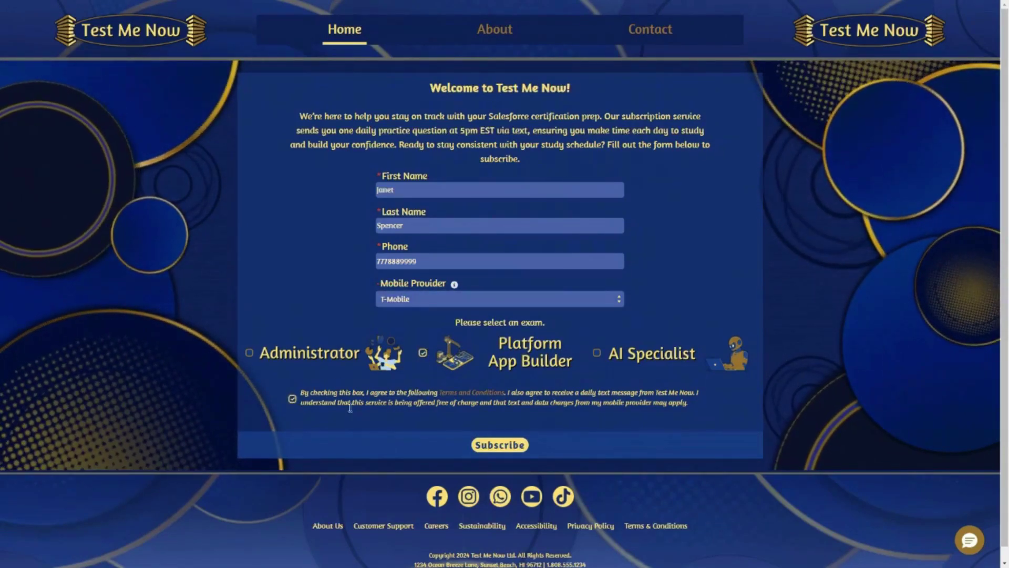
pyautogui.click(509, 447)
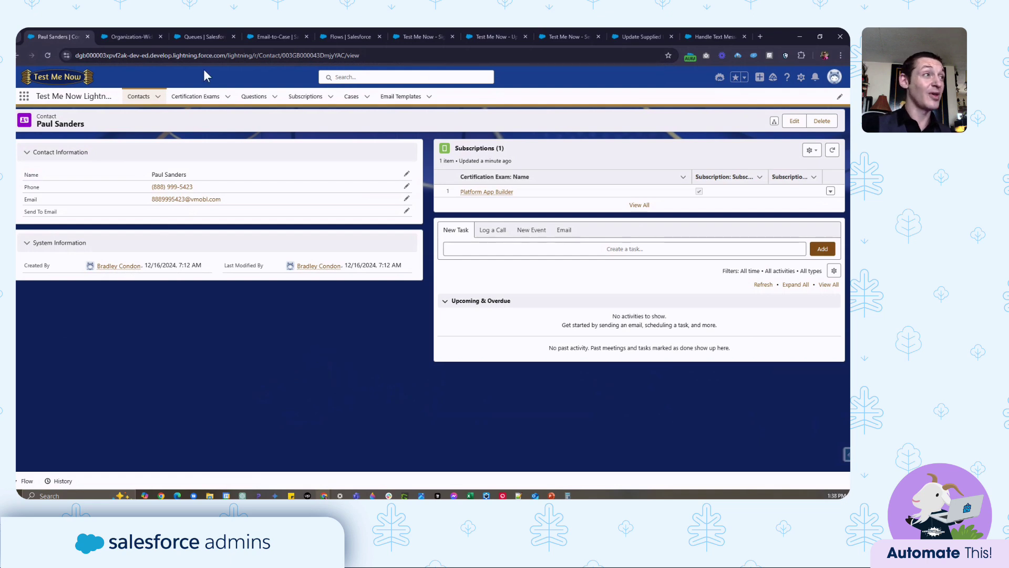
# - Go to the Certification Exams list to reach the AI Specialist exam record
pyautogui.click(205, 101)
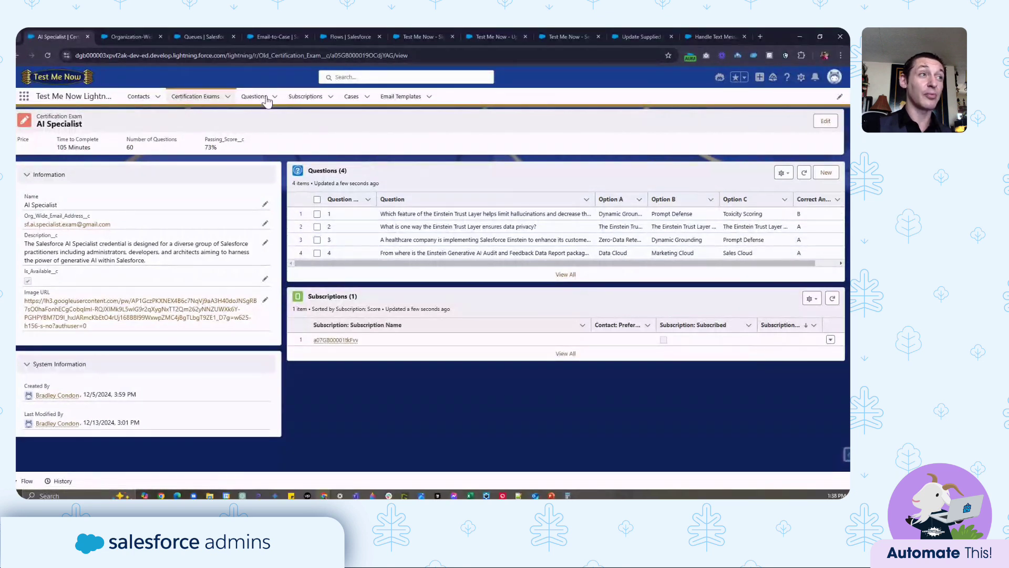
# - Browse the Platform App Builder subscription and Platform App Builder - 15 question records, then open Email Templates
pyautogui.click(317, 100)
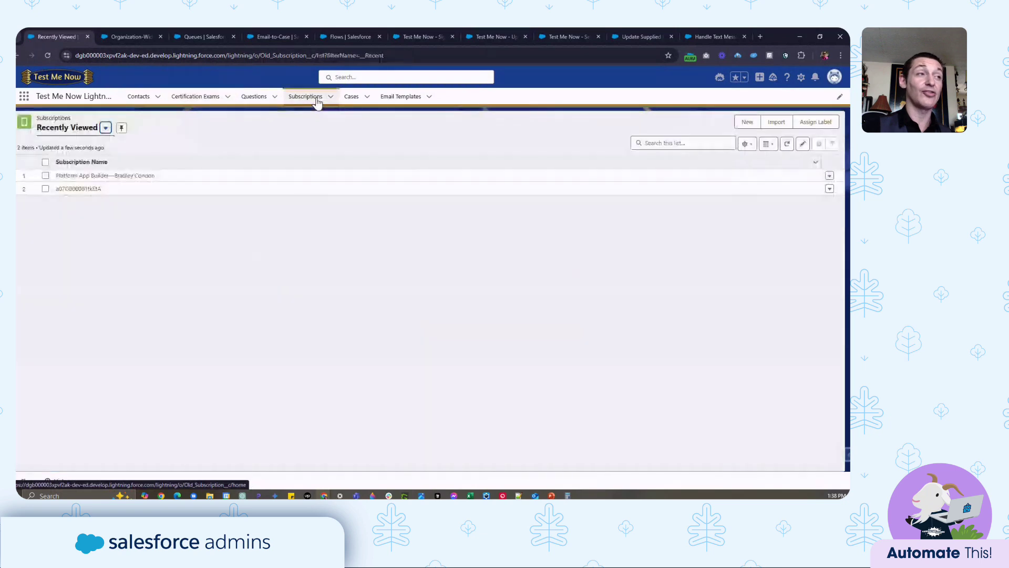
pyautogui.click(82, 176)
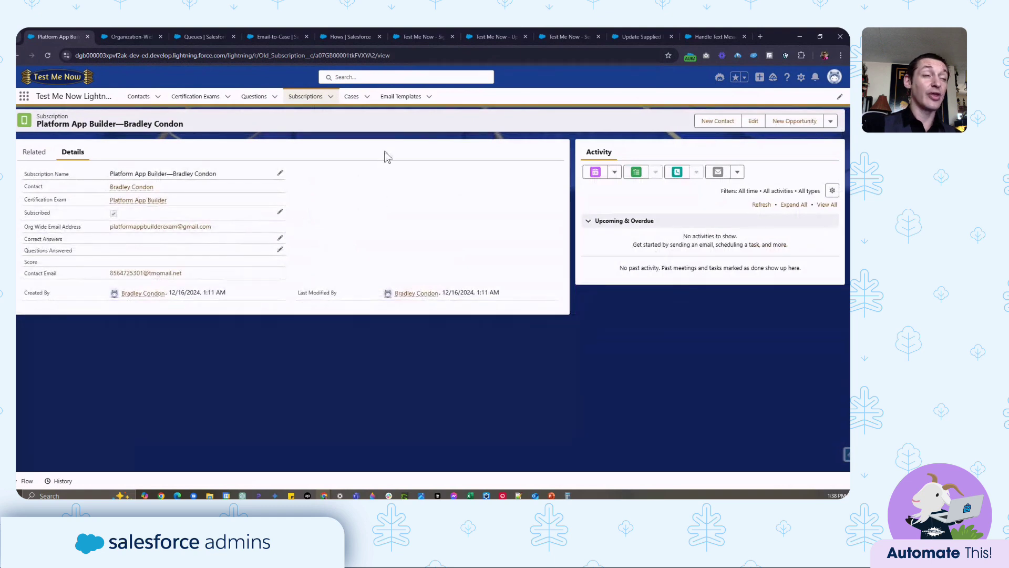
pyautogui.click(247, 104)
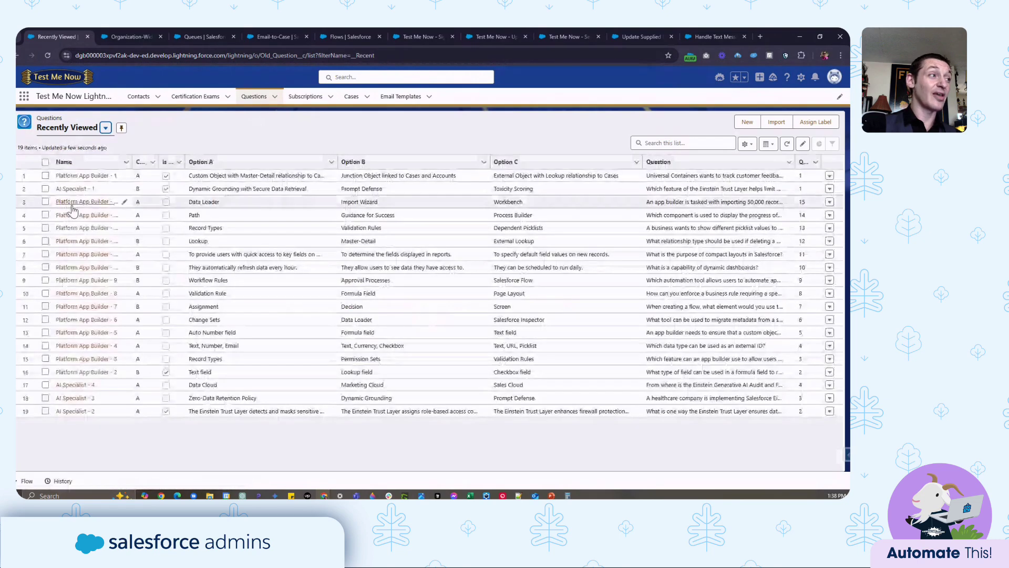
pyautogui.click(72, 208)
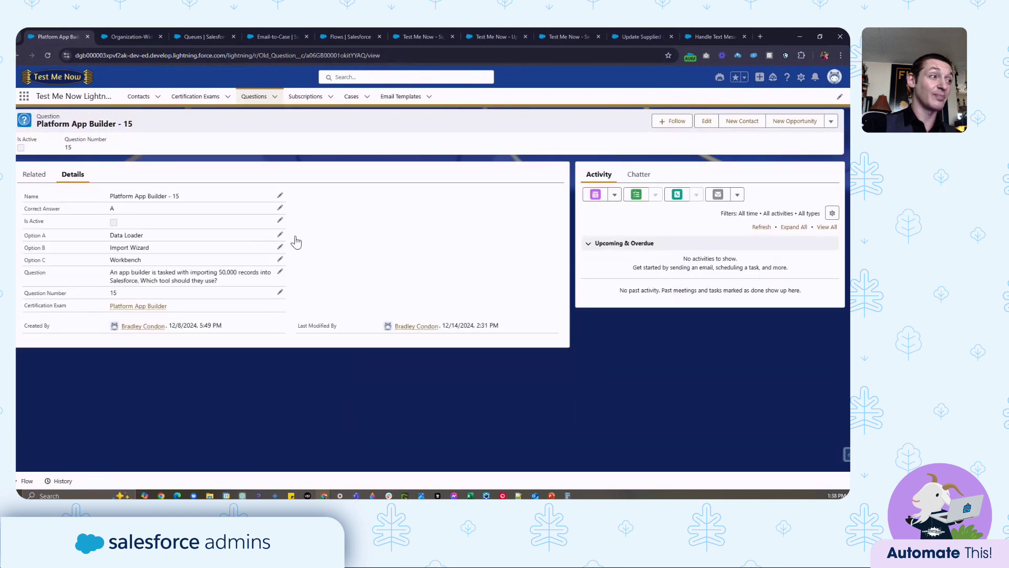
pyautogui.click(412, 98)
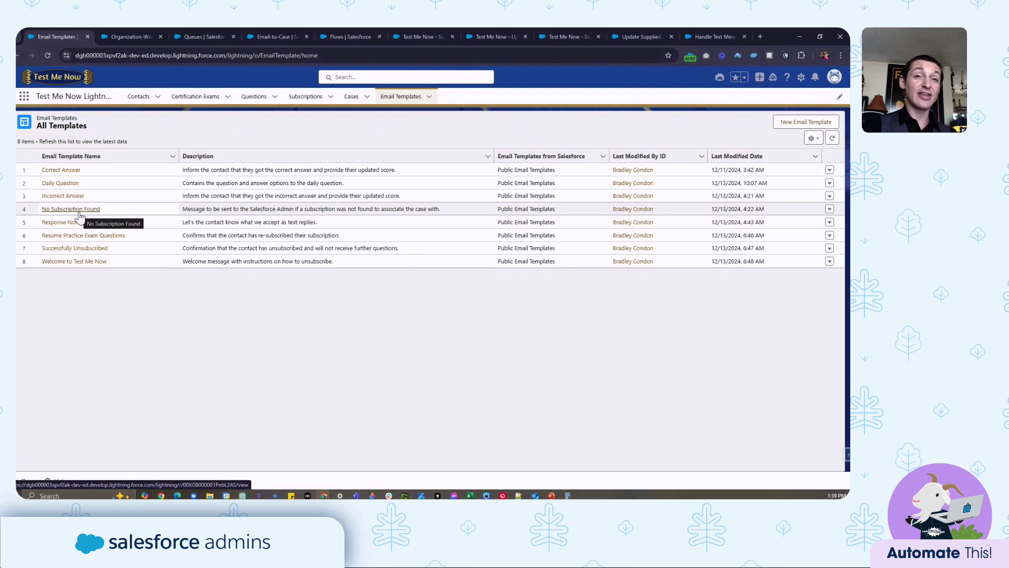
# - View the Daily Question email template, then the Organization-Wide Email Addresses setup page
pyautogui.click(60, 184)
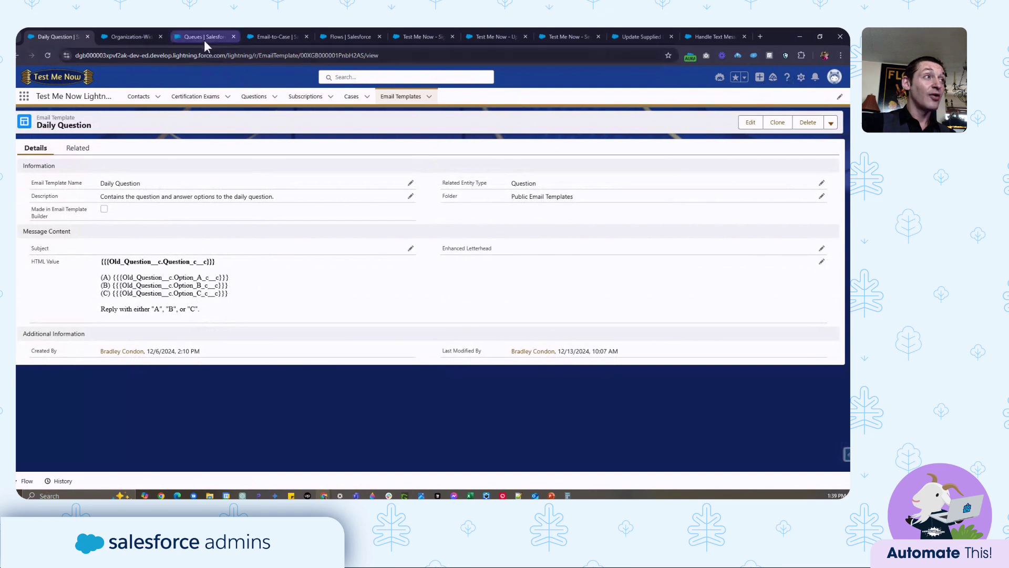
pyautogui.click(156, 38)
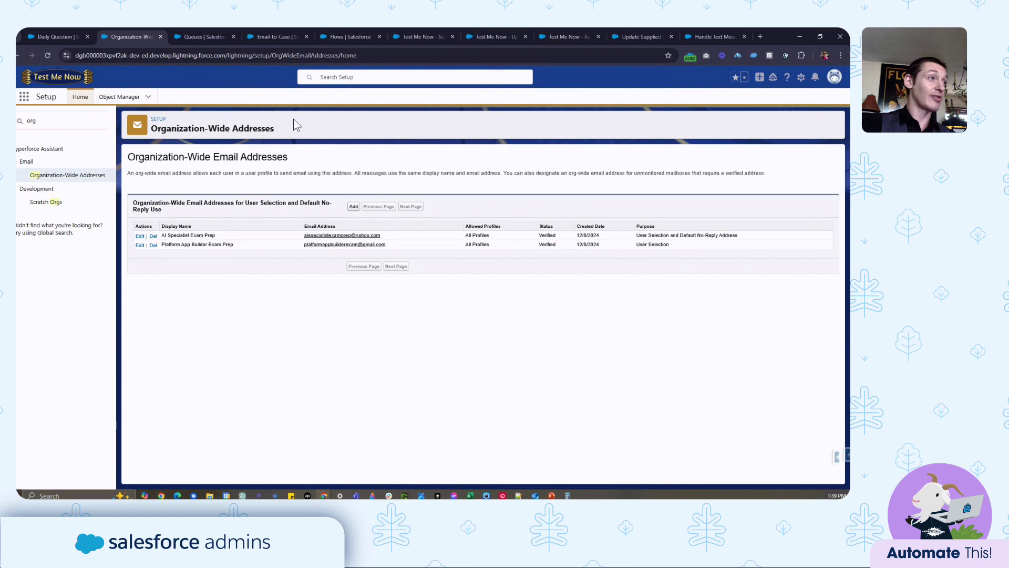
# - Review the Platform App Builder Exam queue and Email-to-Case settings, then open the Test Me Now sign-up flow
pyautogui.click(185, 37)
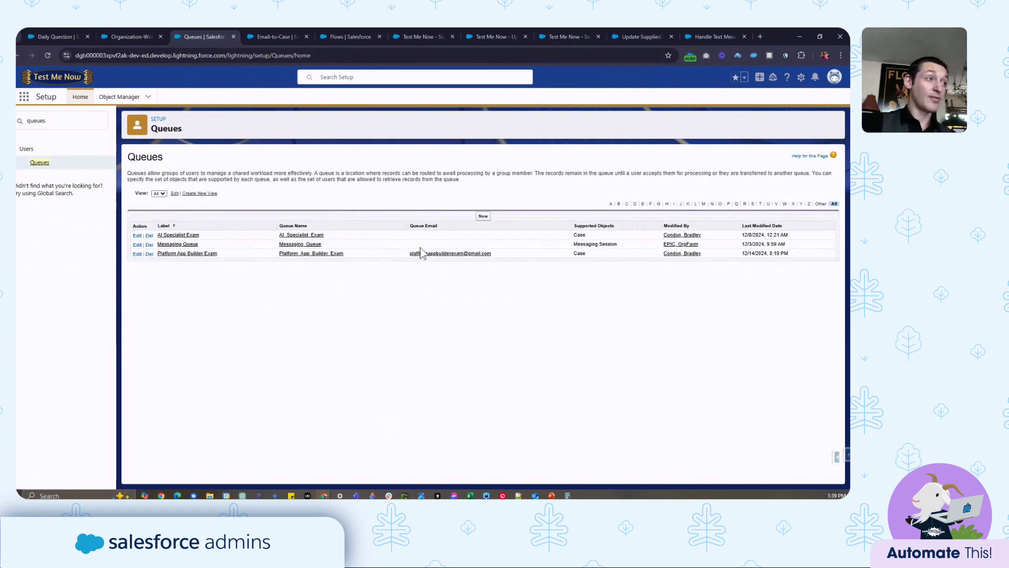
pyautogui.click(185, 253)
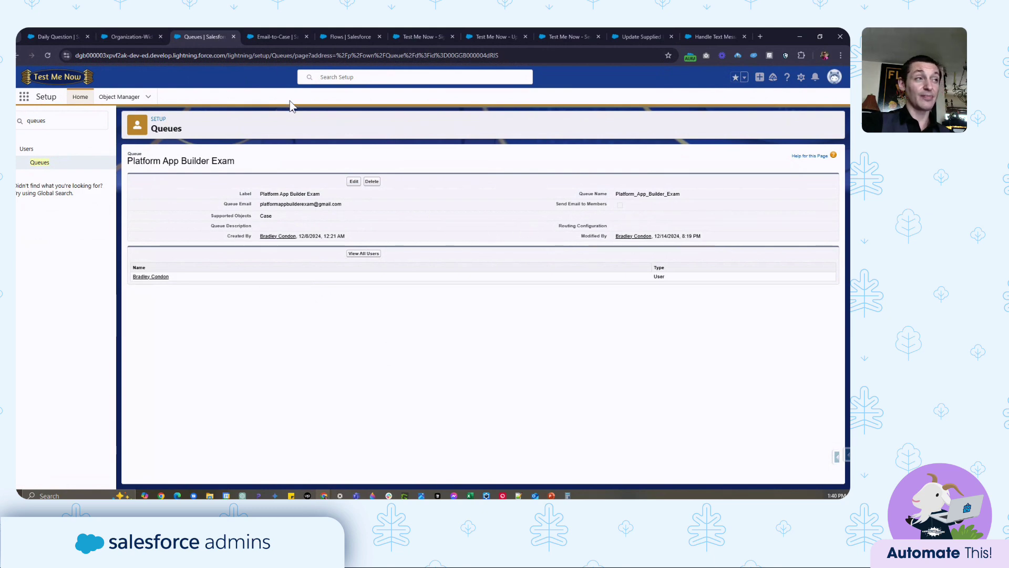
pyautogui.click(273, 35)
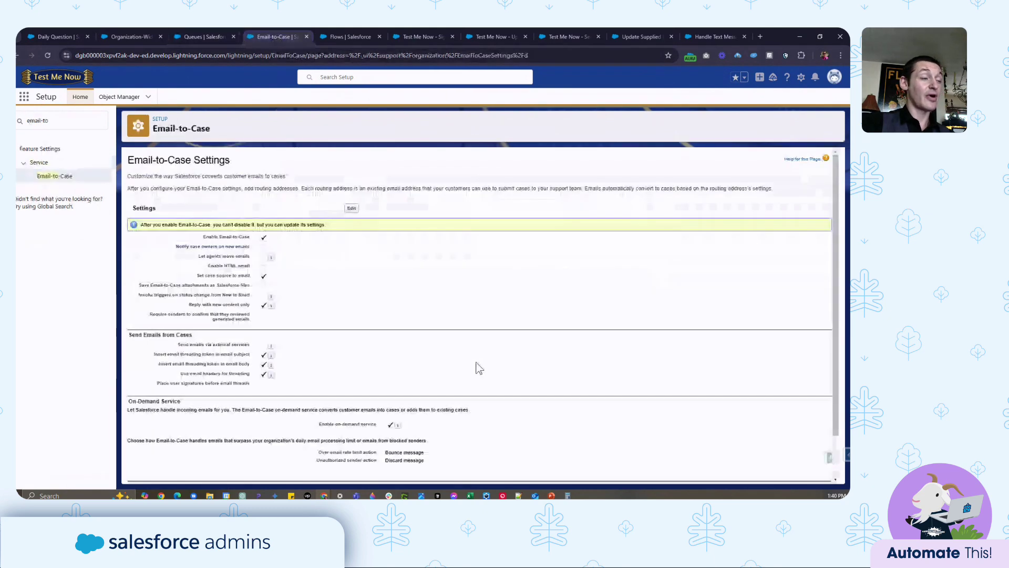
pyautogui.scroll(-3, 470, 389)
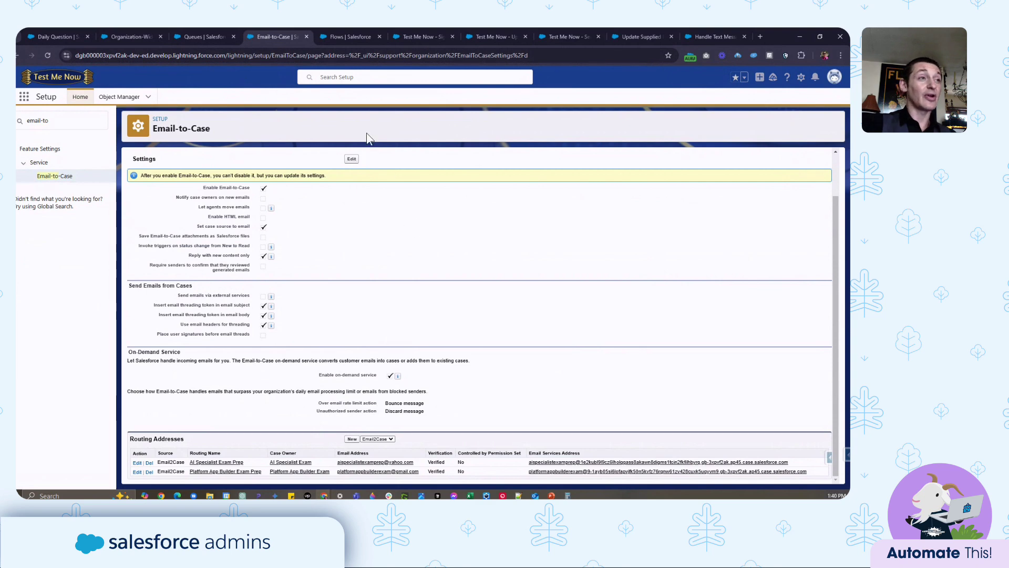
pyautogui.click(348, 35)
pyautogui.click(424, 35)
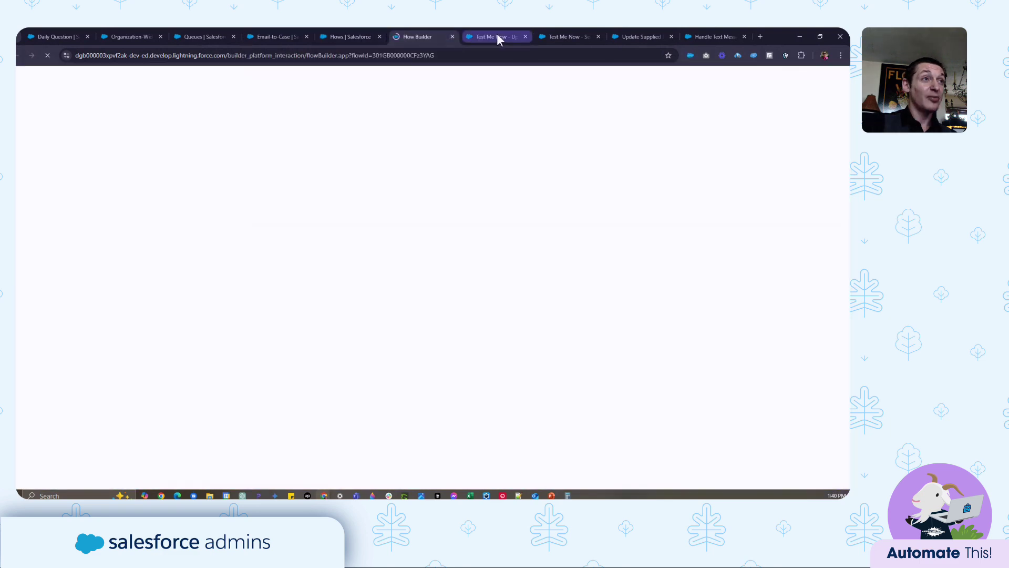
pyautogui.click(497, 35)
pyautogui.click(414, 34)
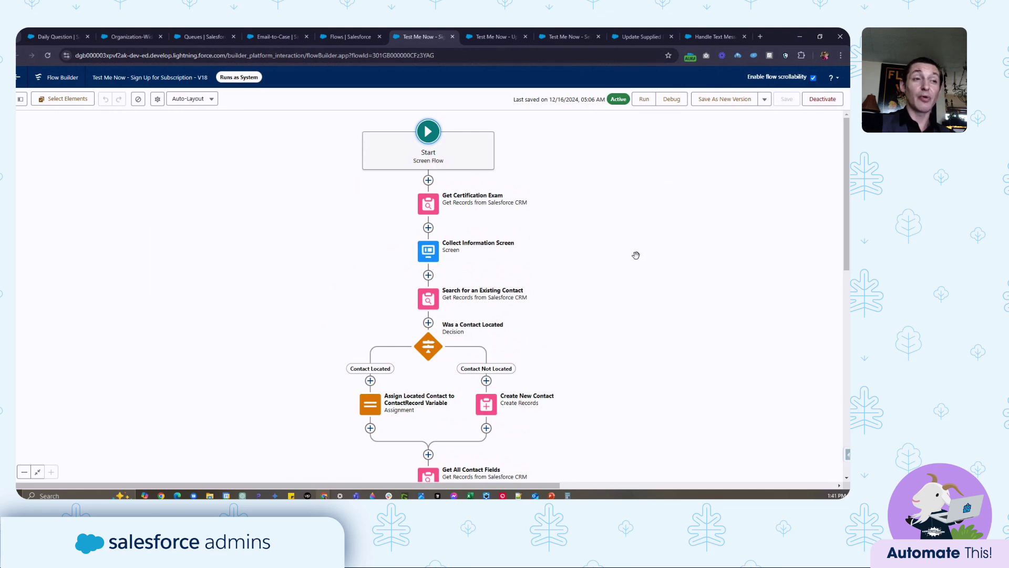
pyautogui.scroll(-2, 632, 203)
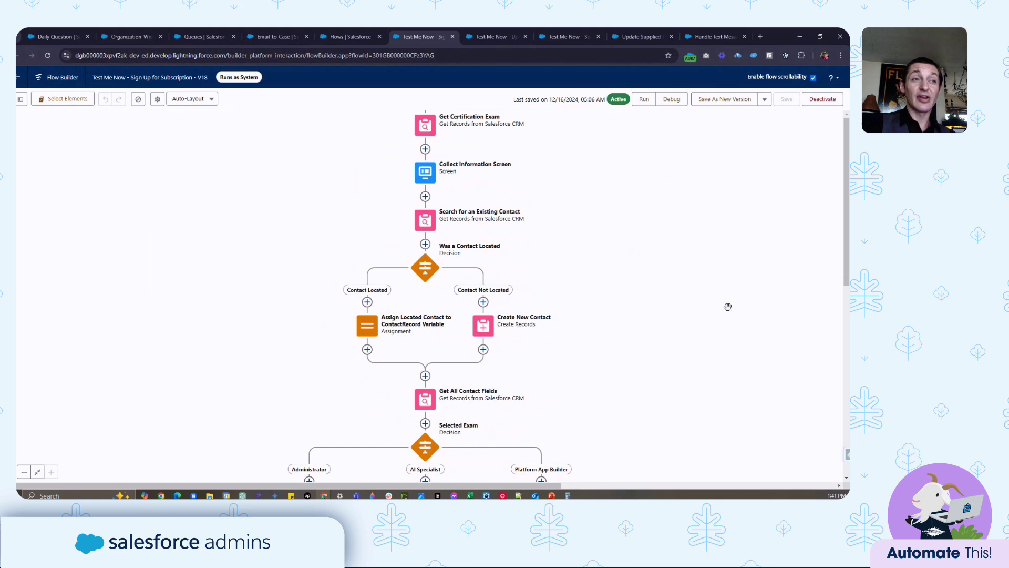
pyautogui.moveTo(728, 299); pyautogui.dragTo(731, 294)
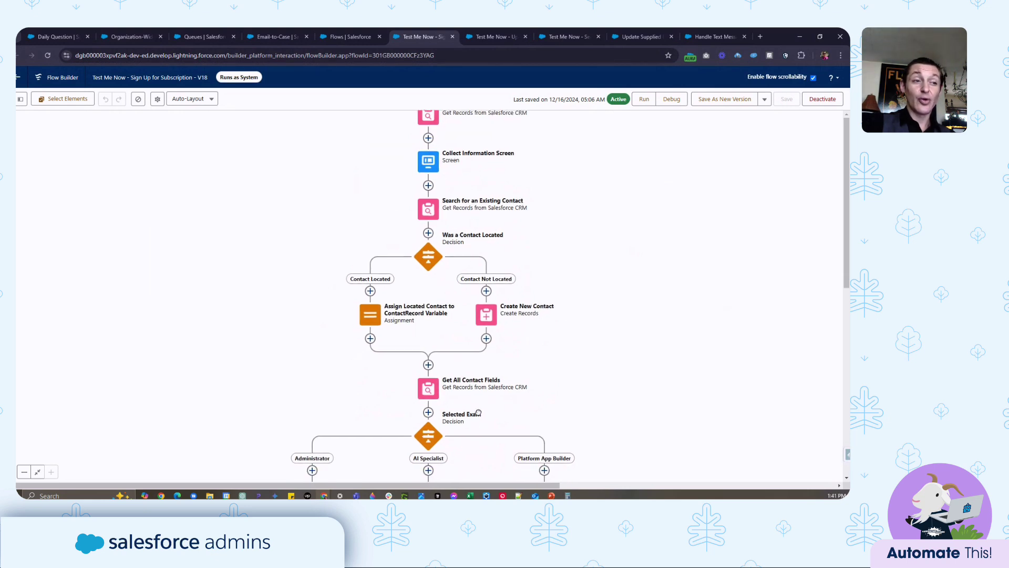
pyautogui.moveTo(479, 405); pyautogui.dragTo(491, 314)
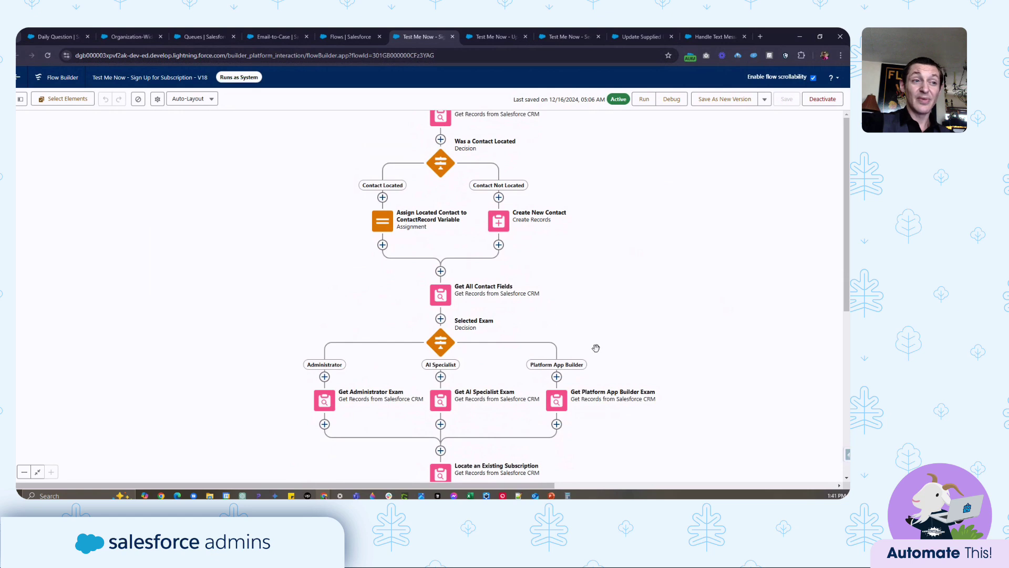
pyautogui.moveTo(664, 319); pyautogui.dragTo(652, 270)
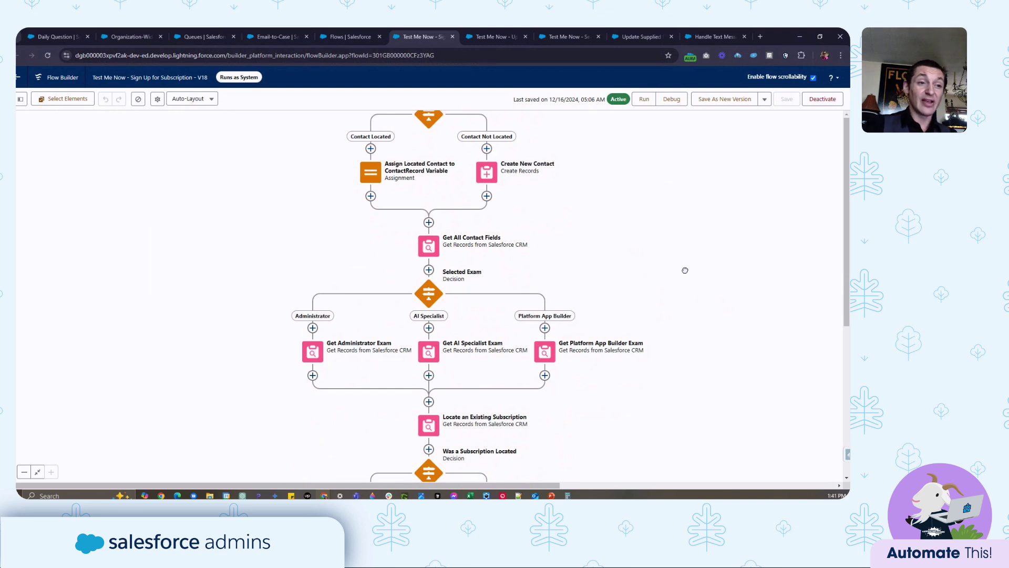
pyautogui.scroll(-4, 685, 270)
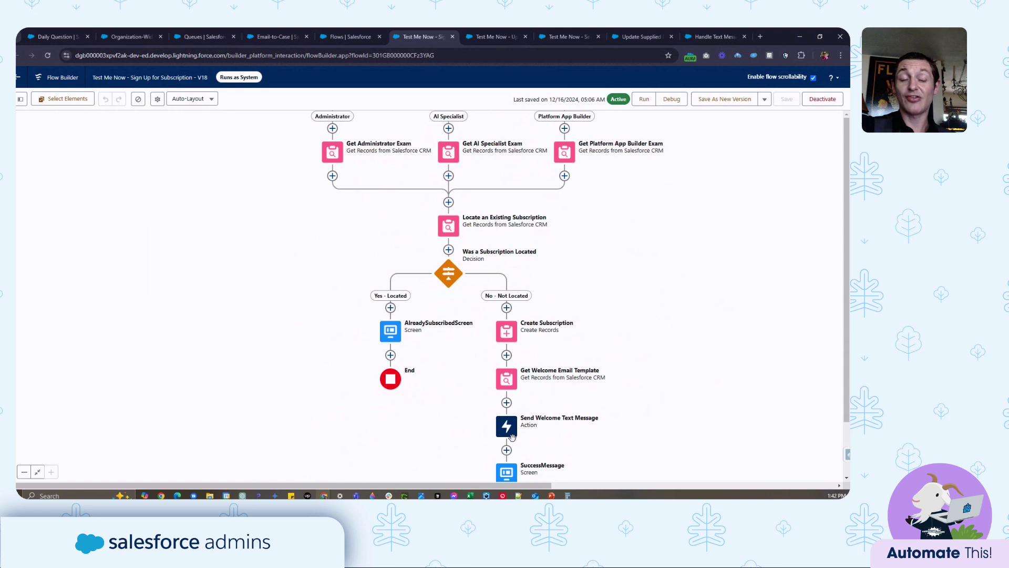
pyautogui.scroll(-1, 513, 431)
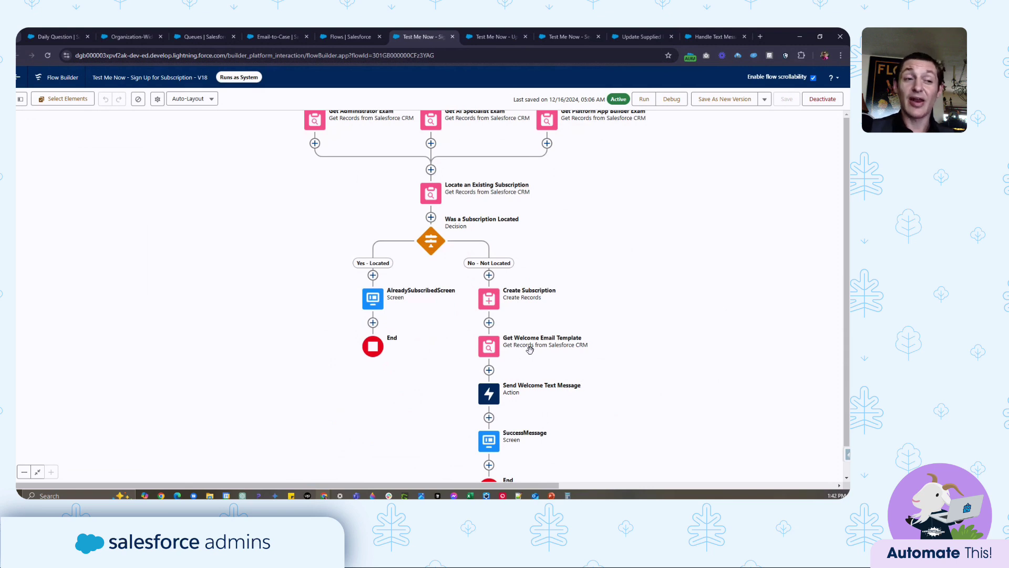
pyautogui.scroll(-2, 629, 385)
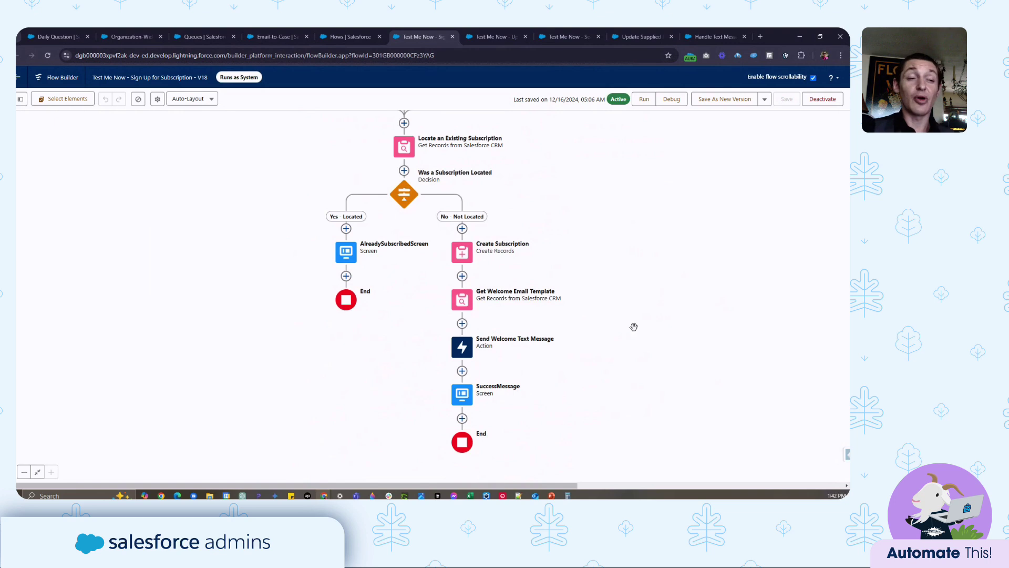
pyautogui.scroll(-1, 552, 401)
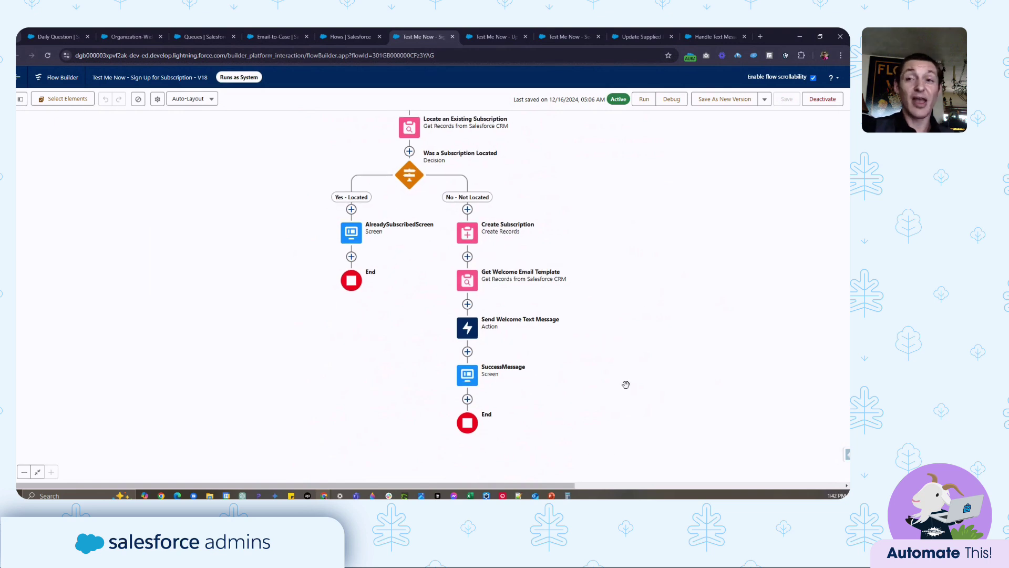
# - Review the Update Active Question flow V3 on the canvas down to its End node
pyautogui.click(500, 33)
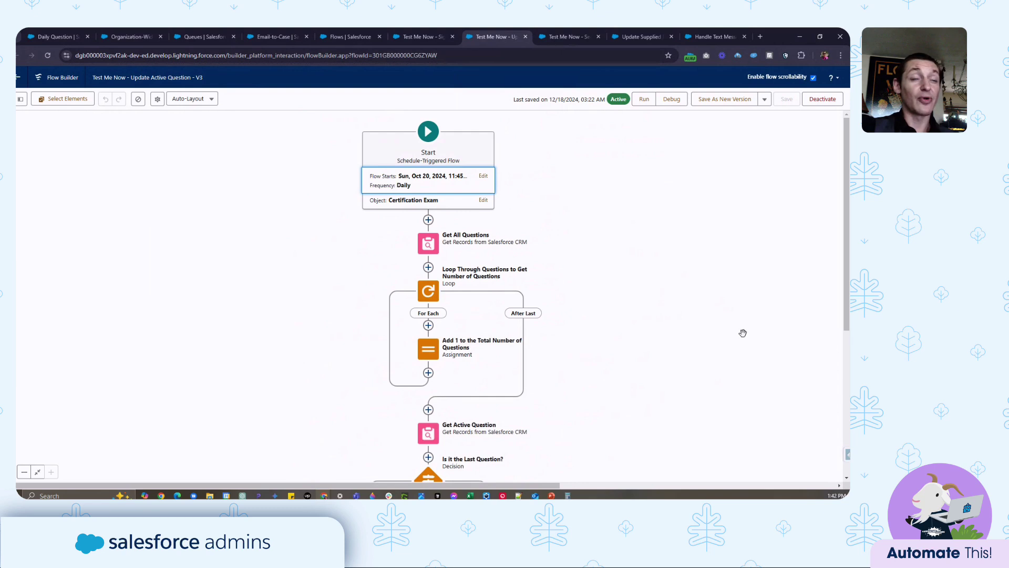
pyautogui.scroll(-1, 612, 329)
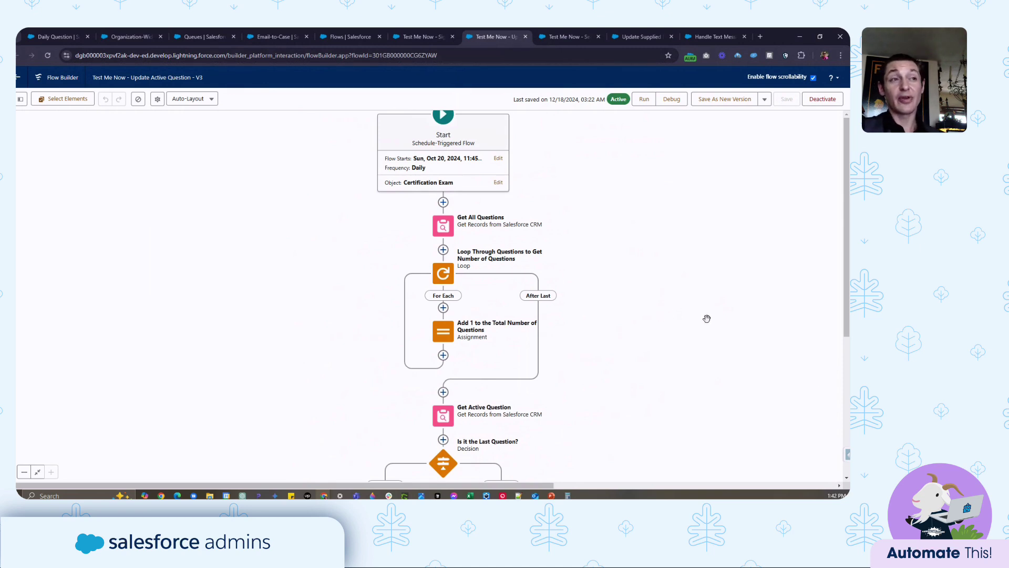
pyautogui.moveTo(707, 319); pyautogui.dragTo(711, 325)
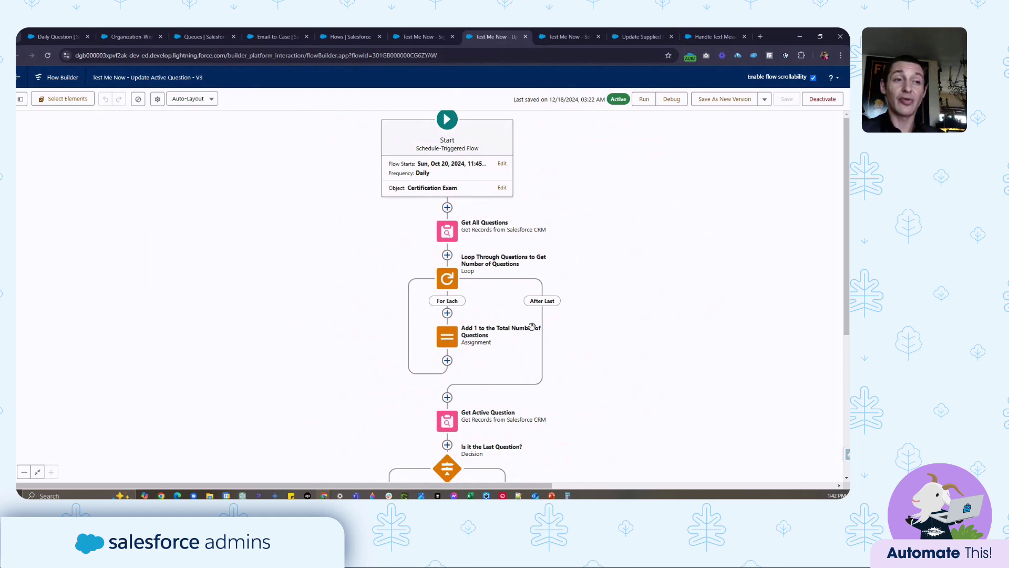
pyautogui.scroll(-3, 629, 261)
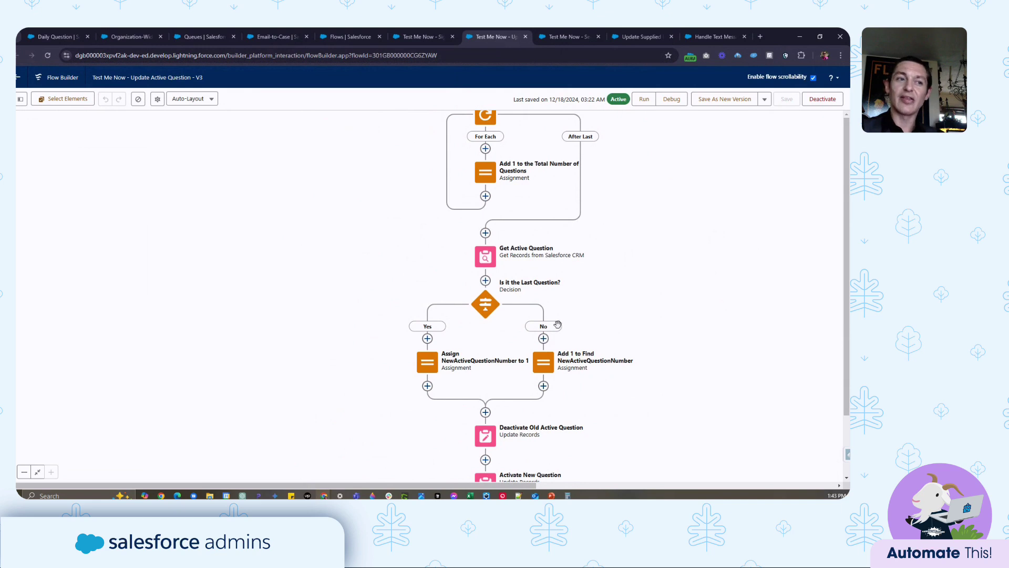
pyautogui.scroll(-3, 682, 394)
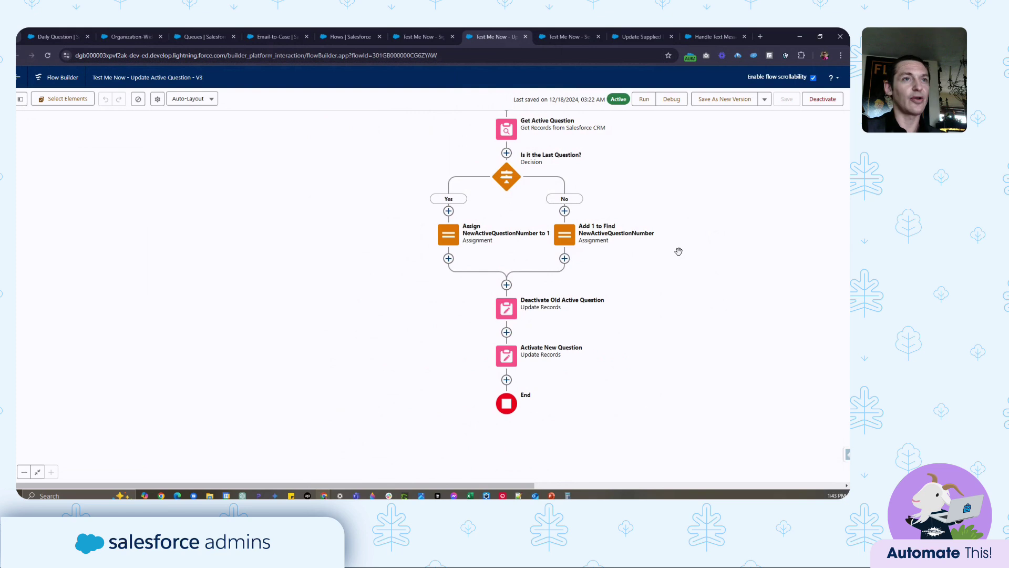
# - Show the Send Question flow V7, the daily schedule-triggered flow on Subscription
pyautogui.click(568, 36)
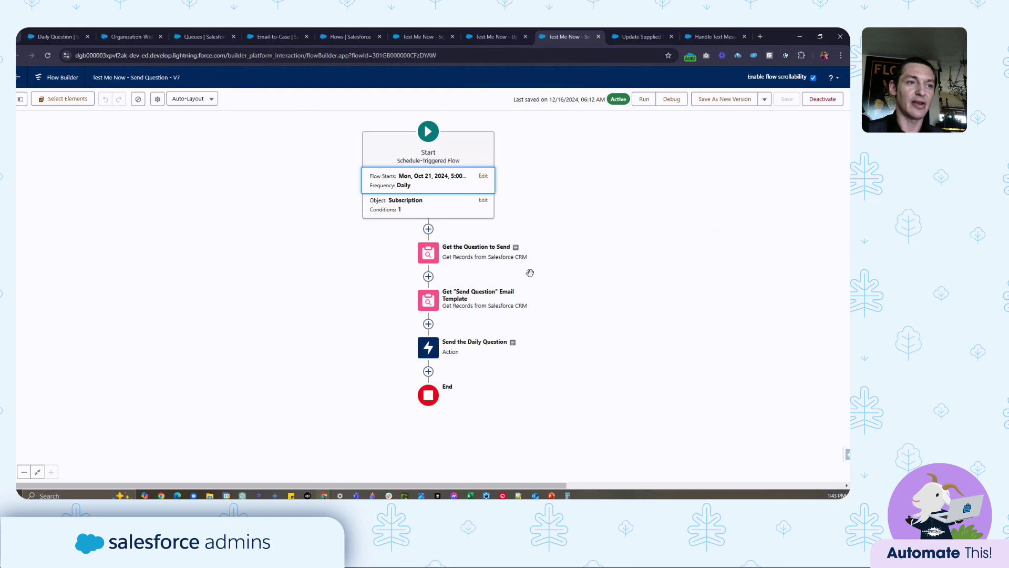
# - View the Update Supplied Email Upon Case Creation flow, then switch to Handle Text Message Replies
pyautogui.click(626, 46)
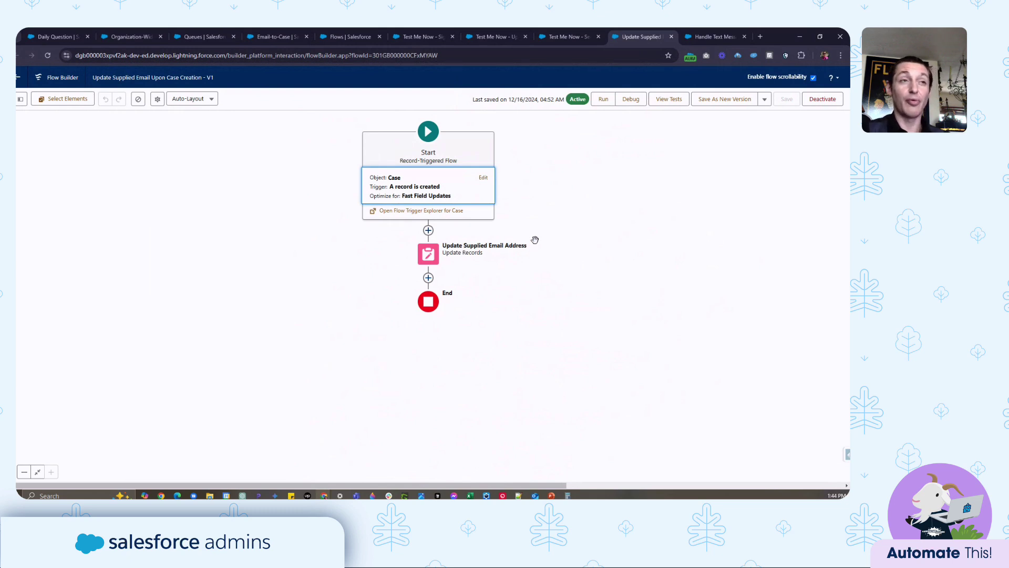
pyautogui.click(715, 32)
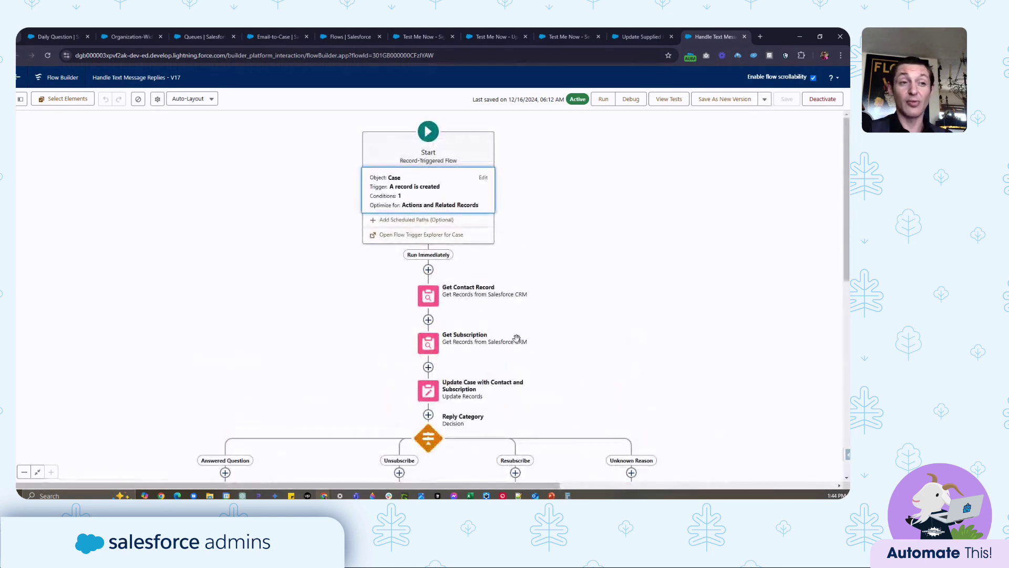
# - Scroll and pan the Handle Text Message Replies canvas to review its start trigger and Reply Category branches
pyautogui.scroll(-2, 531, 335)
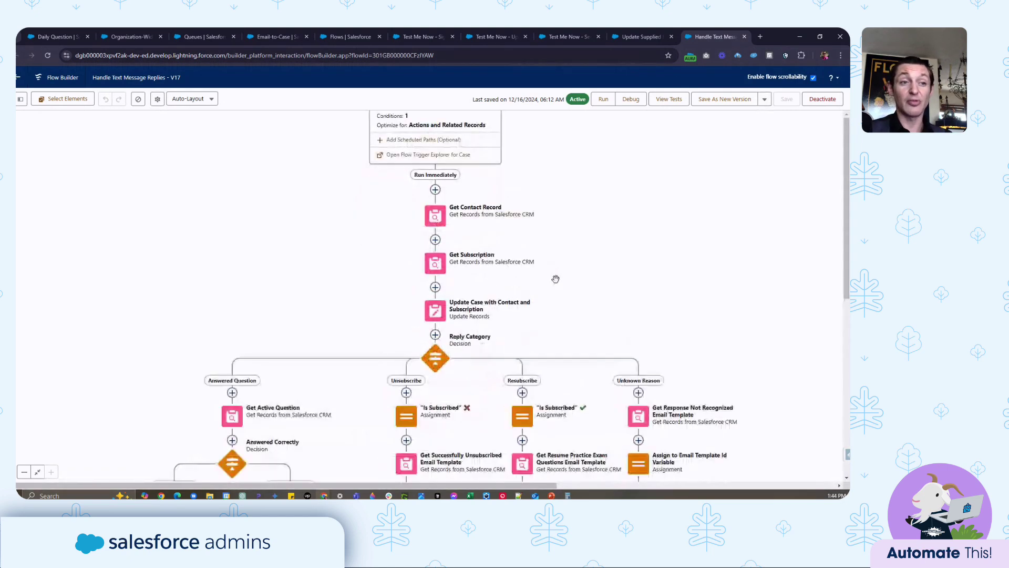
pyautogui.scroll(-2, 561, 282)
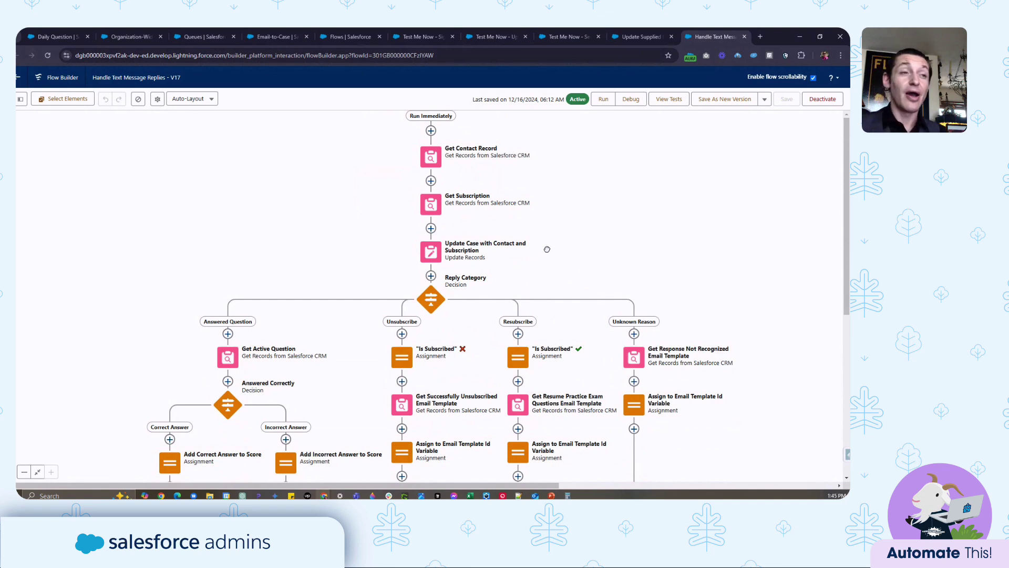
pyautogui.moveTo(547, 249); pyautogui.dragTo(551, 257)
pyautogui.moveTo(460, 177); pyautogui.dragTo(455, 219)
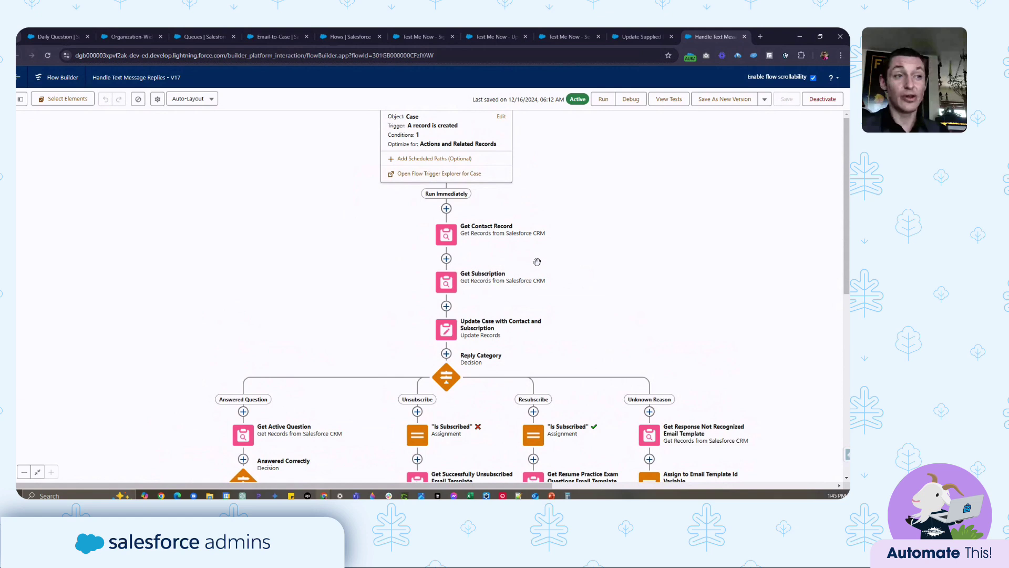
pyautogui.moveTo(537, 261); pyautogui.dragTo(502, 234)
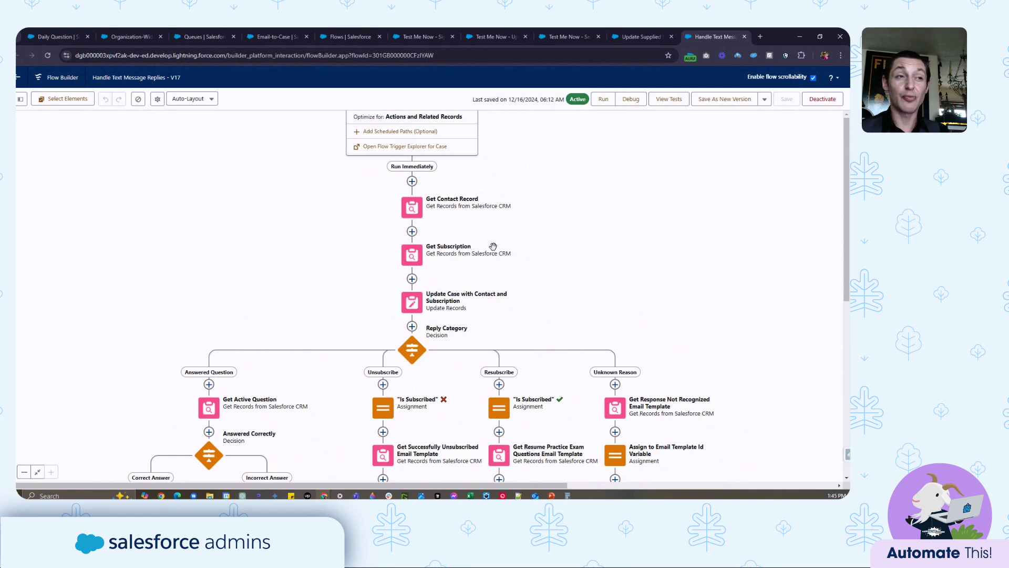
# - Inspect the Get Subscription filters, then open the Update Case with Contact and Subscription settings
pyautogui.click(417, 263)
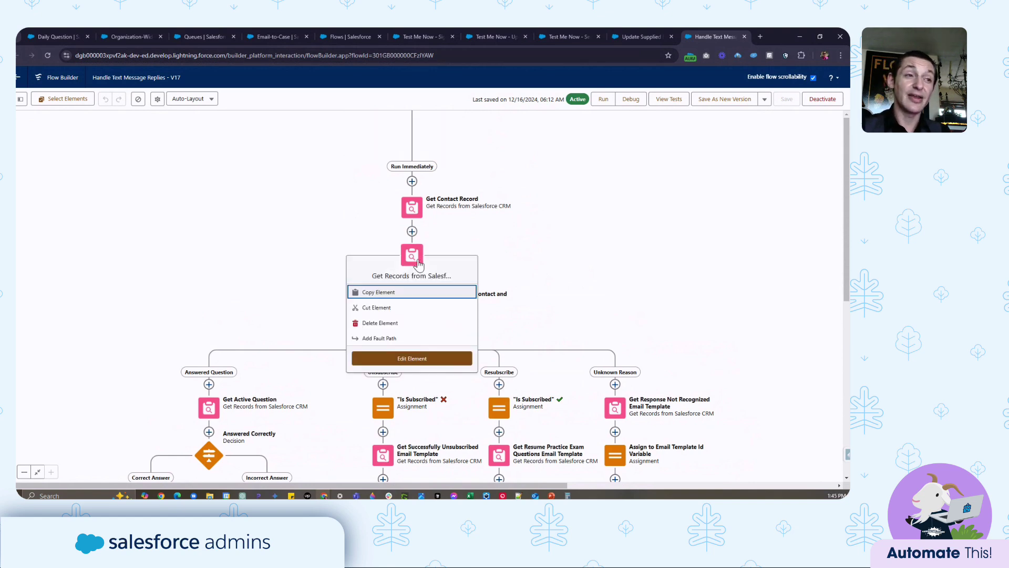
pyautogui.click(436, 259)
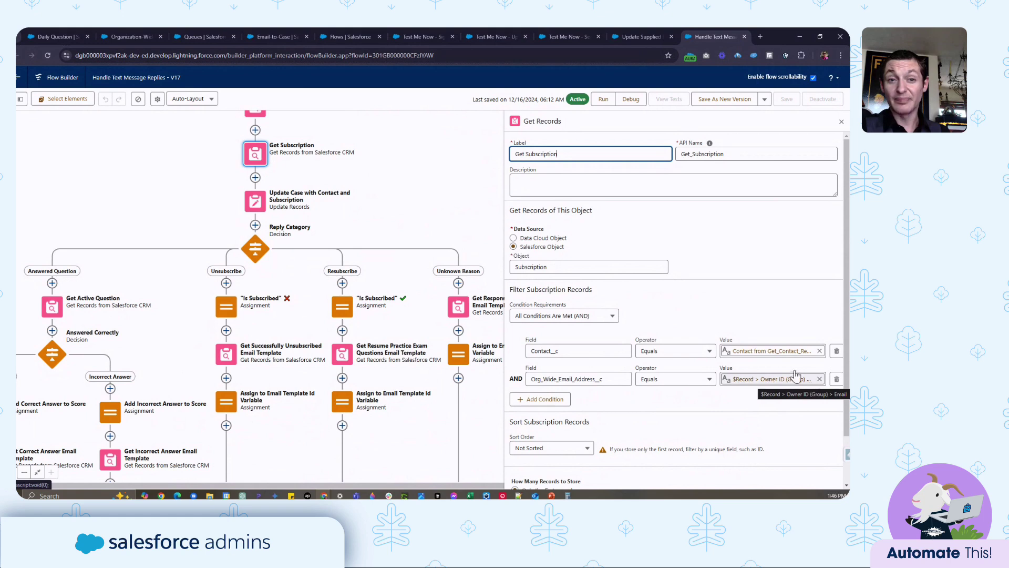
pyautogui.moveTo(342, 236); pyautogui.dragTo(410, 251)
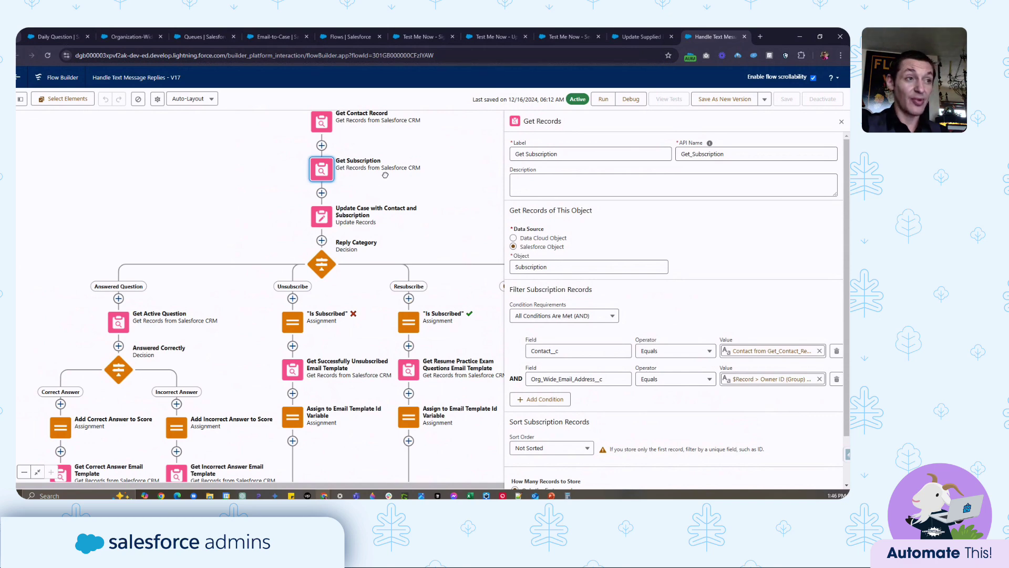
pyautogui.click(332, 217)
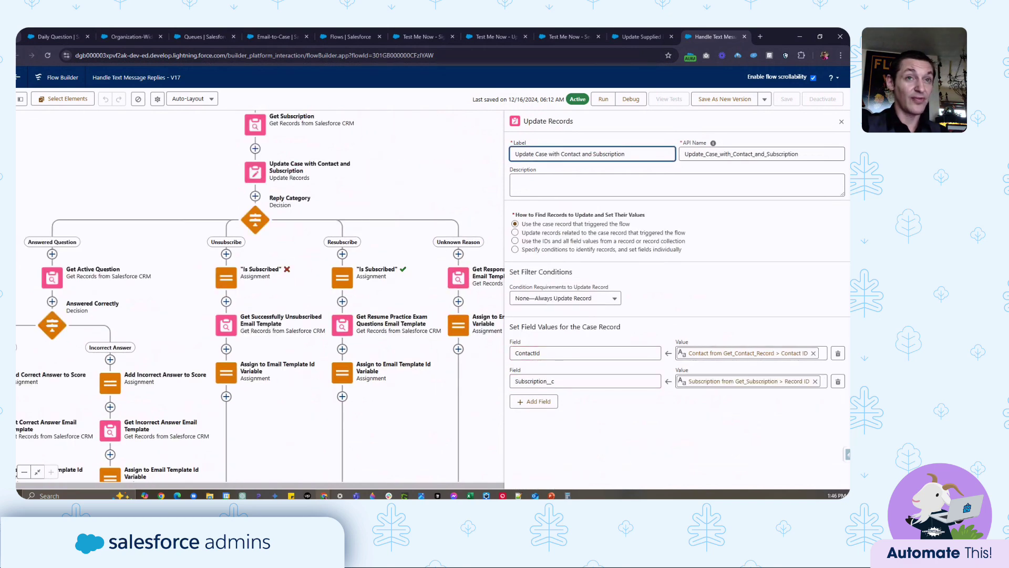
# - Close the update step's settings and open the Reply Category decision for editing
pyautogui.click(373, 218)
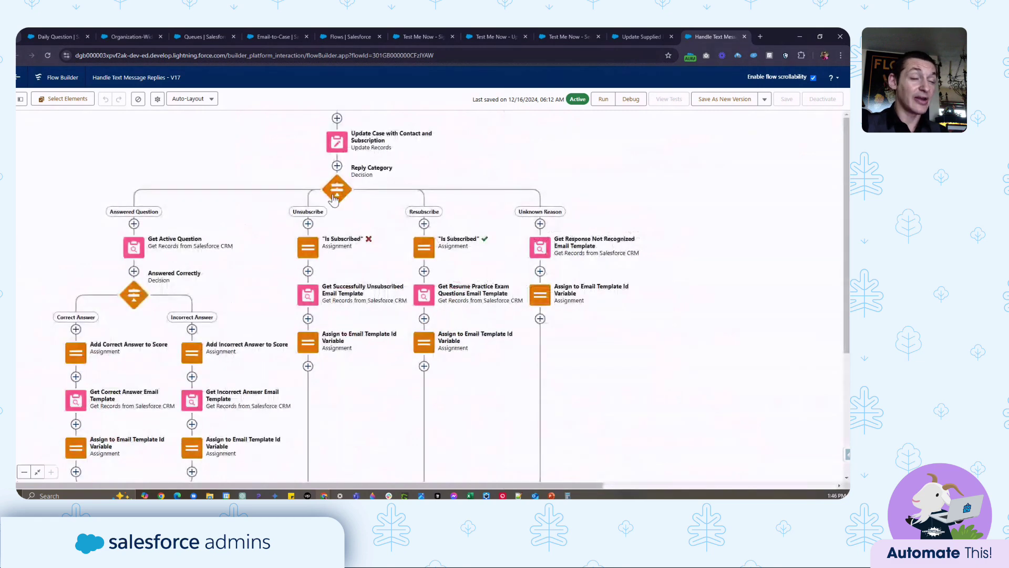
pyautogui.click(336, 190)
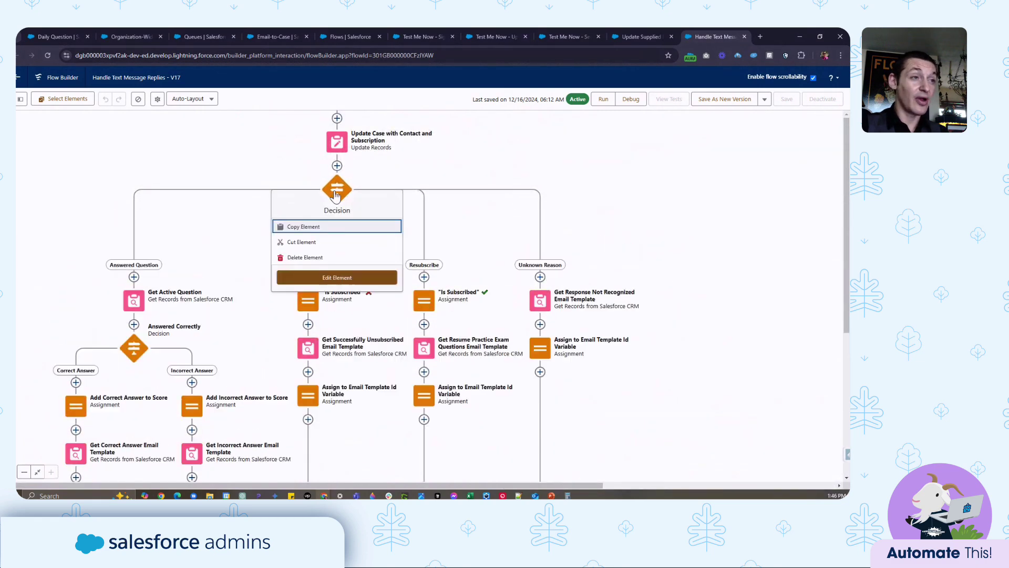
pyautogui.click(365, 276)
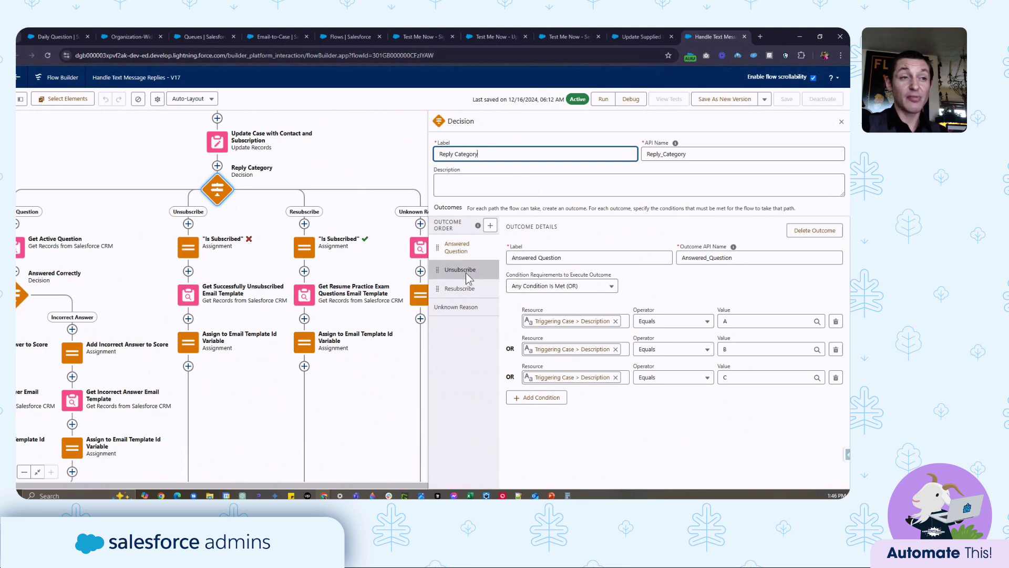
# - Review the Unsubscribe, Resubscribe and condition-free Unknown Reason outcomes, then pan to the Answered Question branch
pyautogui.click(465, 271)
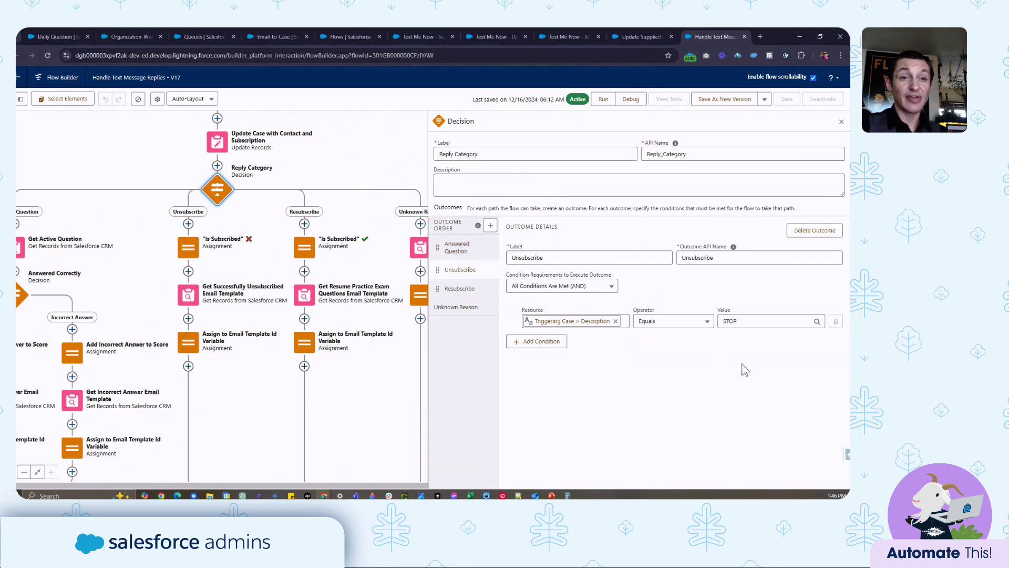
pyautogui.click(460, 289)
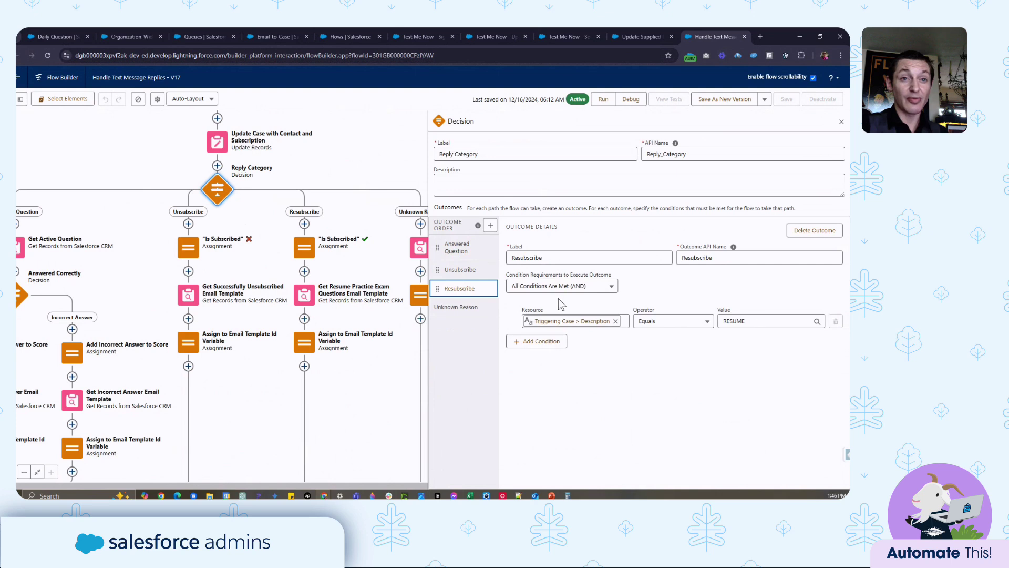
pyautogui.click(462, 313)
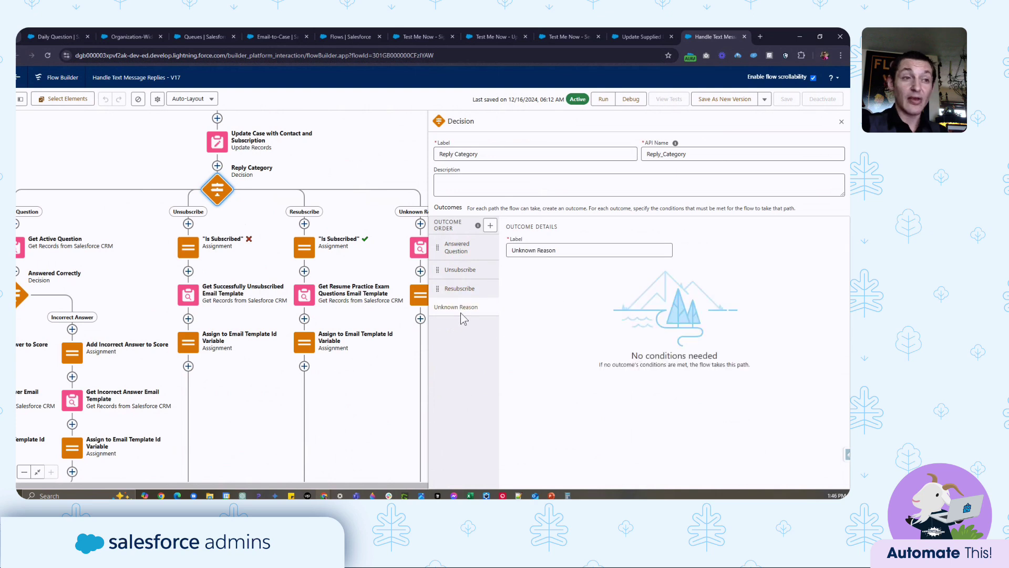
pyautogui.moveTo(232, 219); pyautogui.dragTo(338, 207)
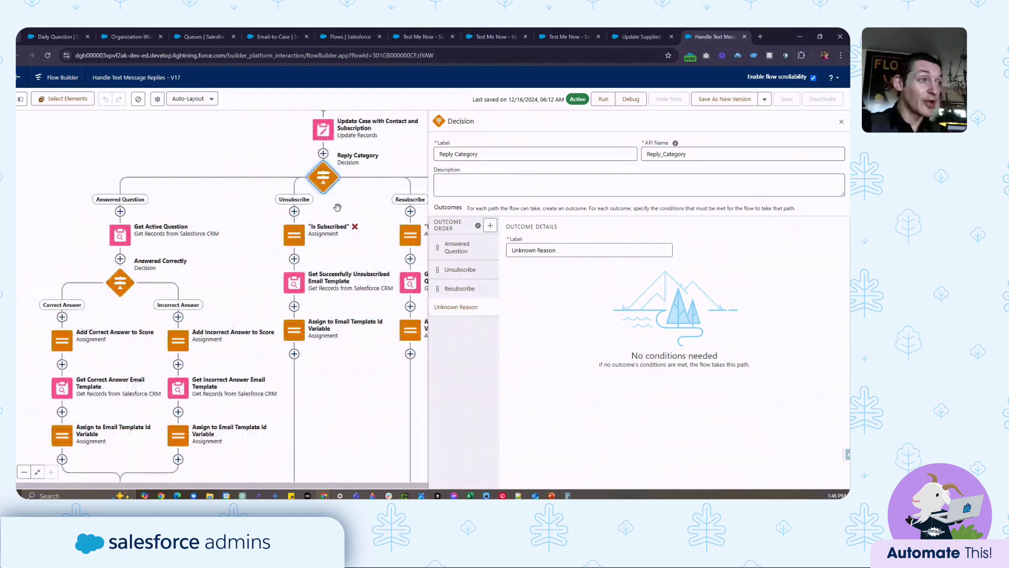
pyautogui.moveTo(138, 243); pyautogui.dragTo(162, 206)
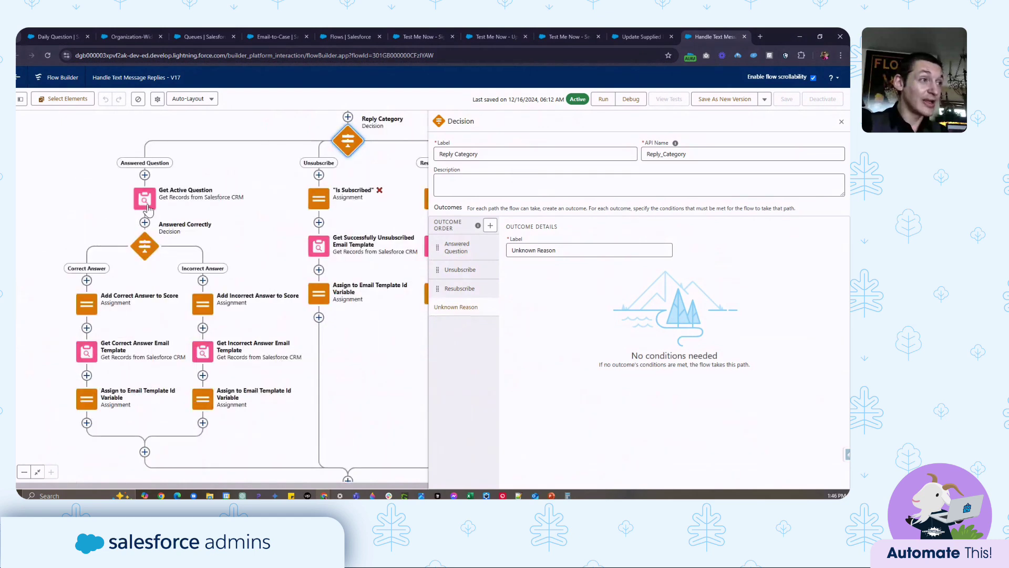
# - Inspect Answered Correctly, then view Add Correct Answer to Score adding 1 to Correct Answers and Questions Answered
pyautogui.click(148, 259)
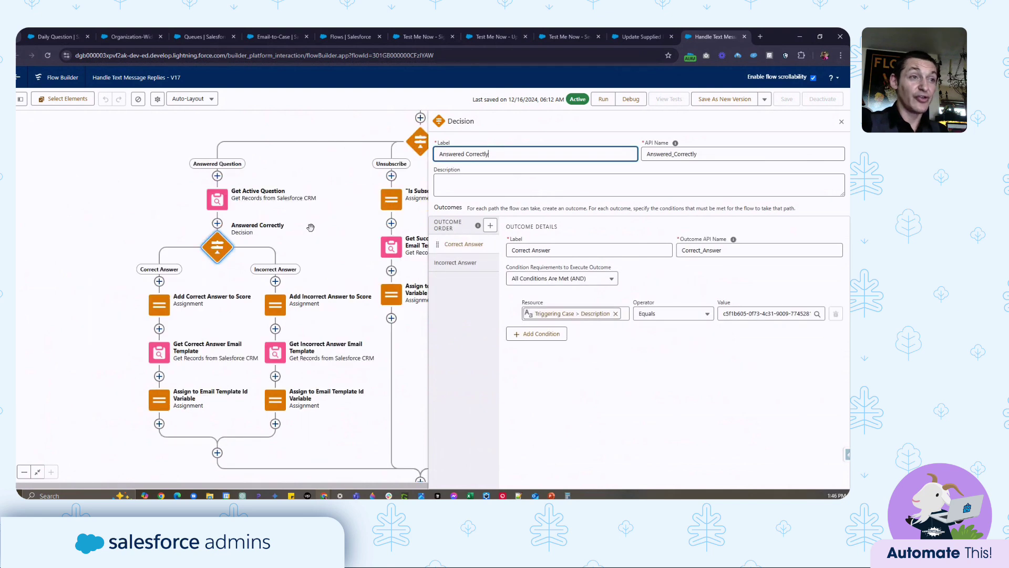
pyautogui.moveTo(247, 259); pyautogui.dragTo(269, 309)
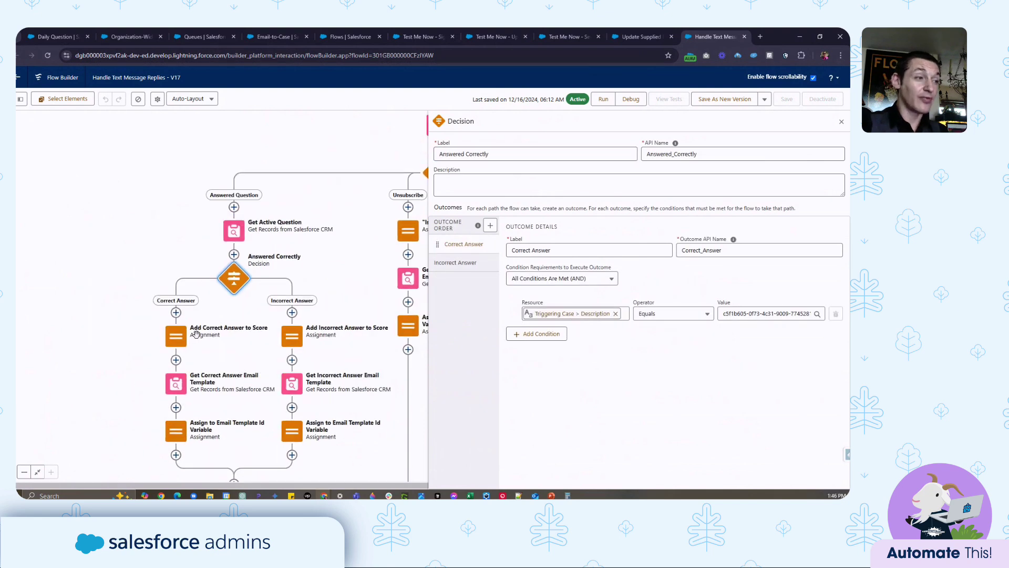
pyautogui.click(177, 336)
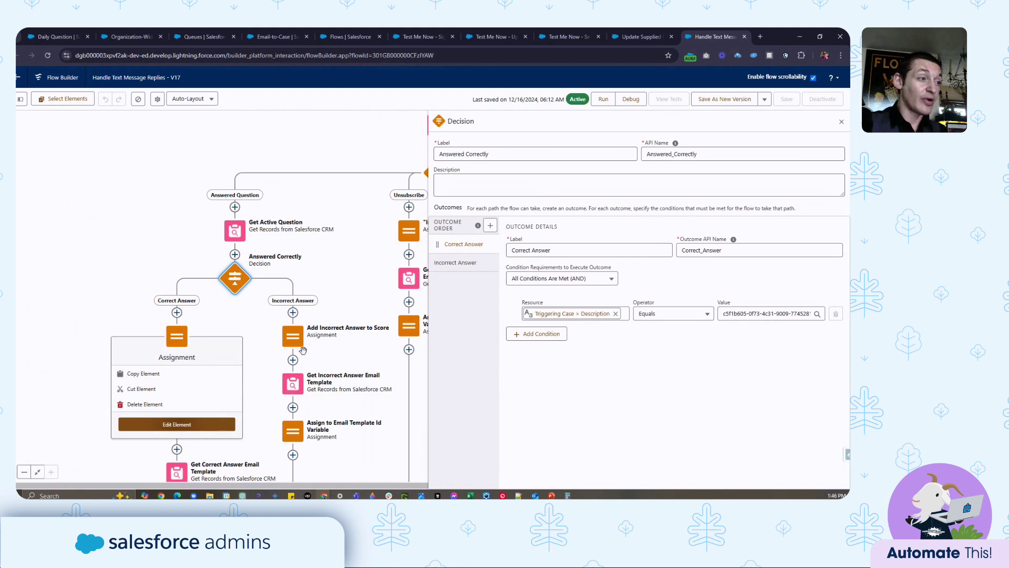
pyautogui.click(177, 424)
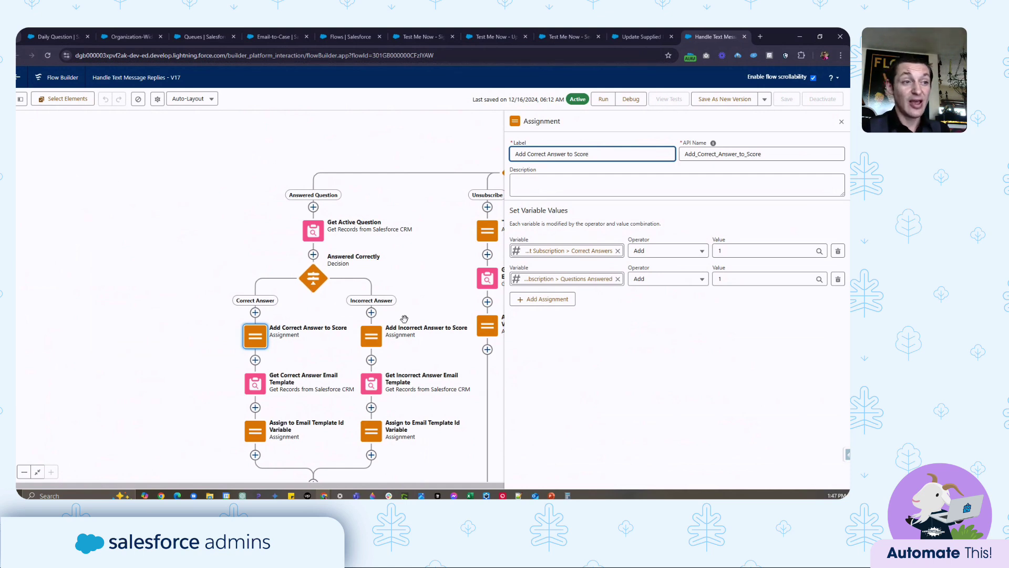
# - View Add Incorrect Answer to Score, which adds 1 only to Questions Answered
pyautogui.click(371, 337)
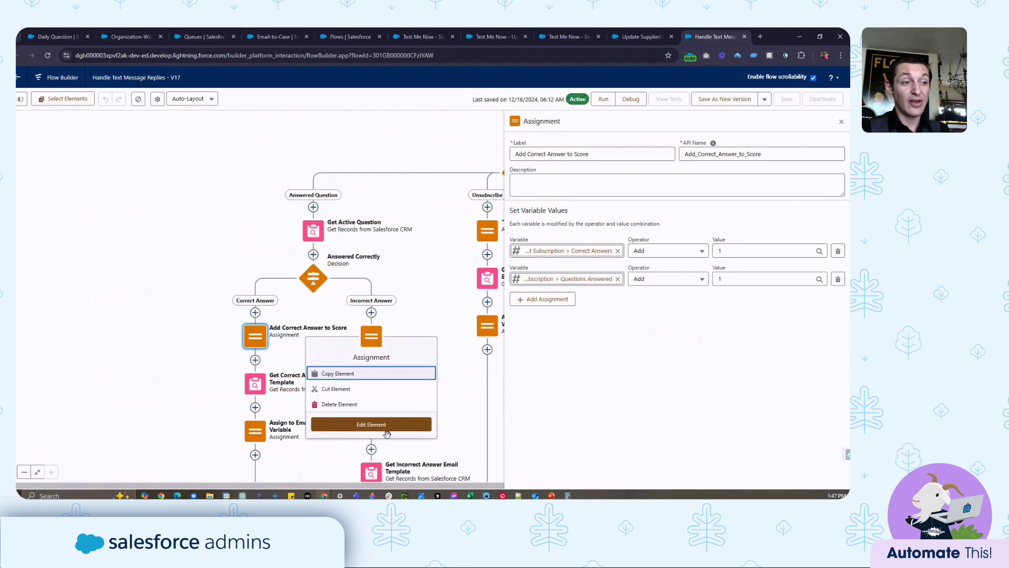
pyautogui.click(389, 427)
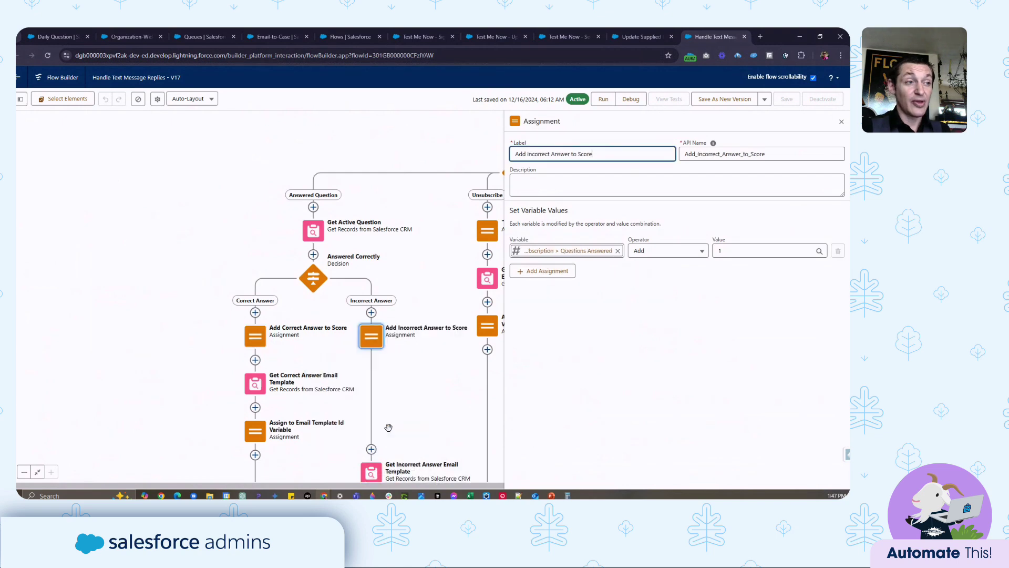
pyautogui.moveTo(195, 360); pyautogui.dragTo(287, 329)
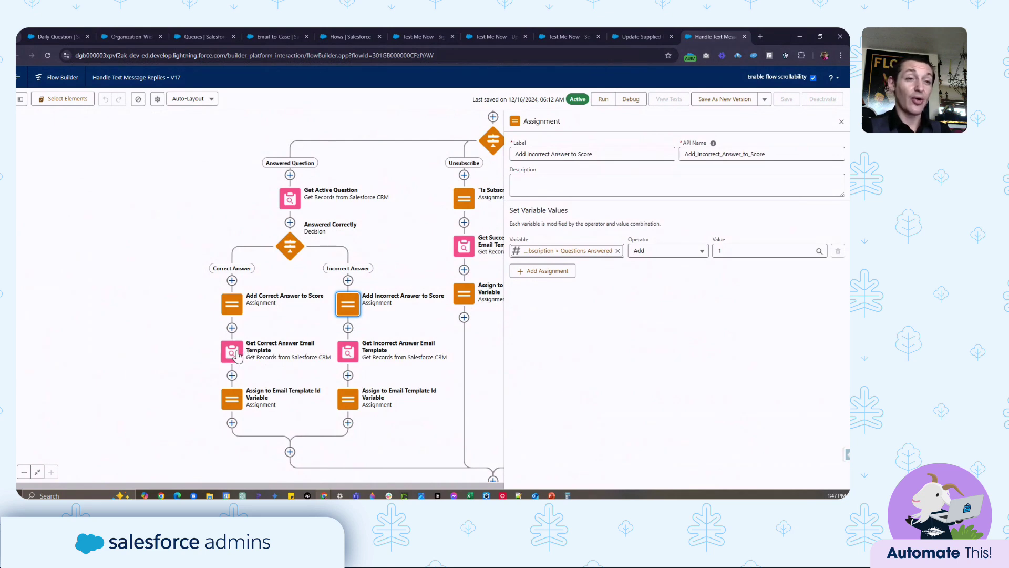
# - Select the Get Correct Answer Email Template node and pan further along the flow
pyautogui.hscroll(2, 231, 347)
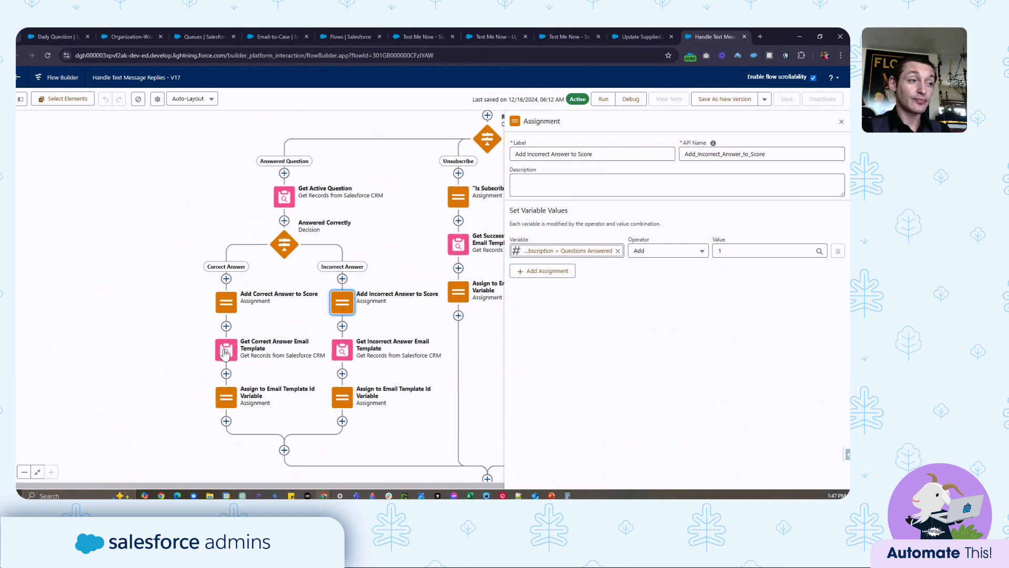
pyautogui.click(224, 339)
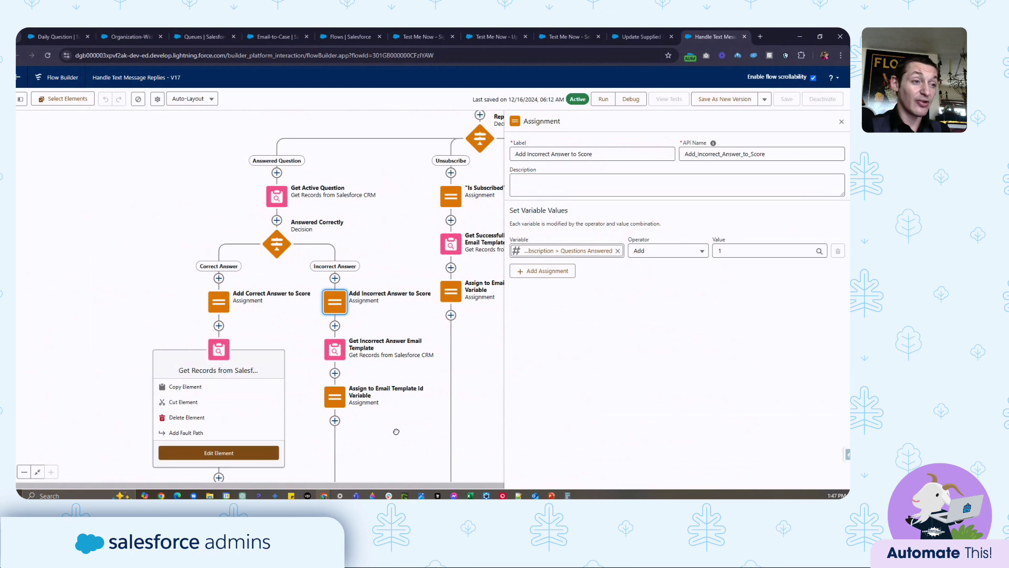
pyautogui.scroll(-1, 397, 409)
pyautogui.scroll(-3, 396, 408)
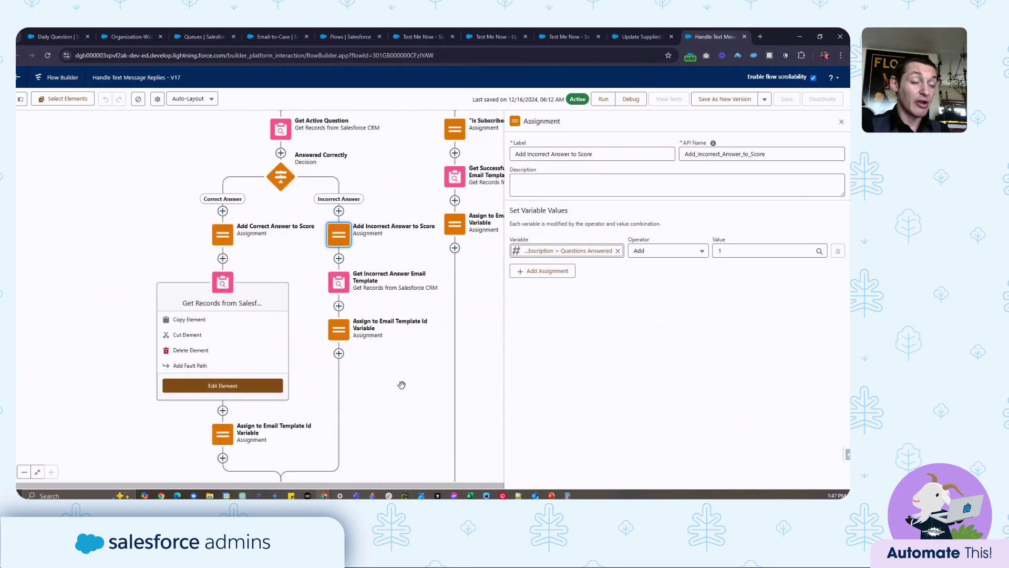
pyautogui.moveTo(401, 385); pyautogui.dragTo(201, 365)
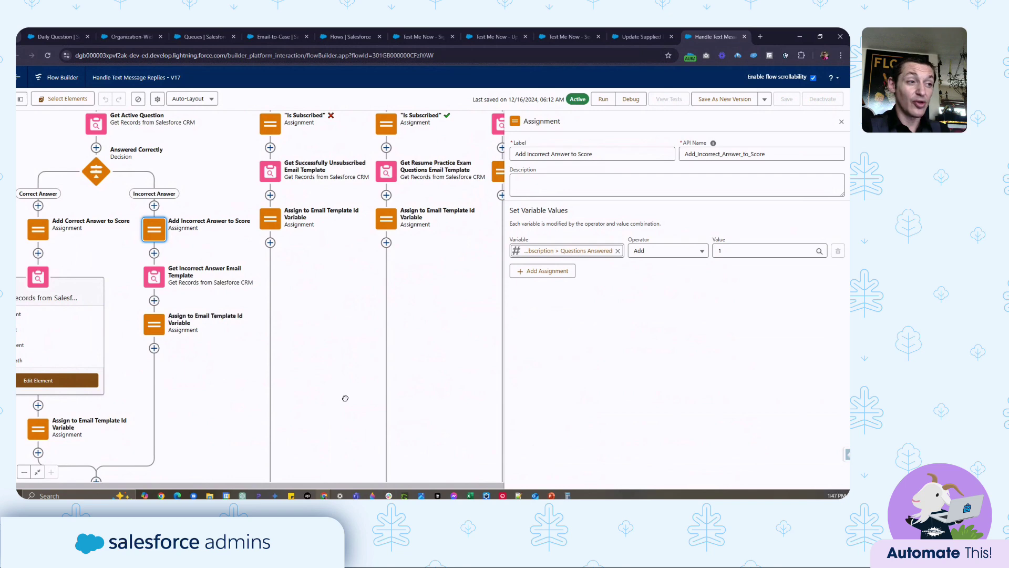
# - Bring the Unknown Reason branch into view and select its email template lookup
pyautogui.scroll(-2, 346, 397)
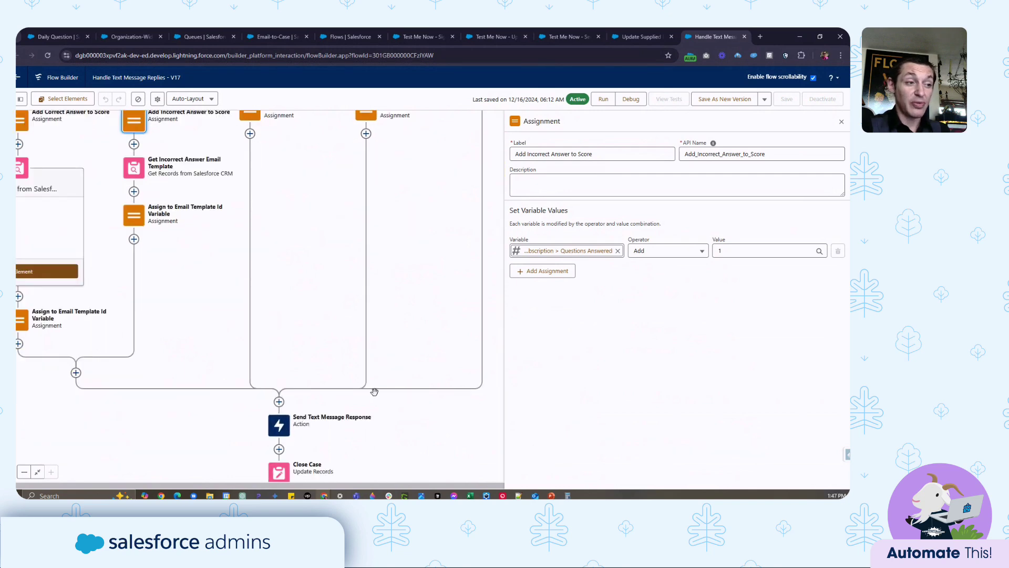
pyautogui.scroll(1, 357, 341)
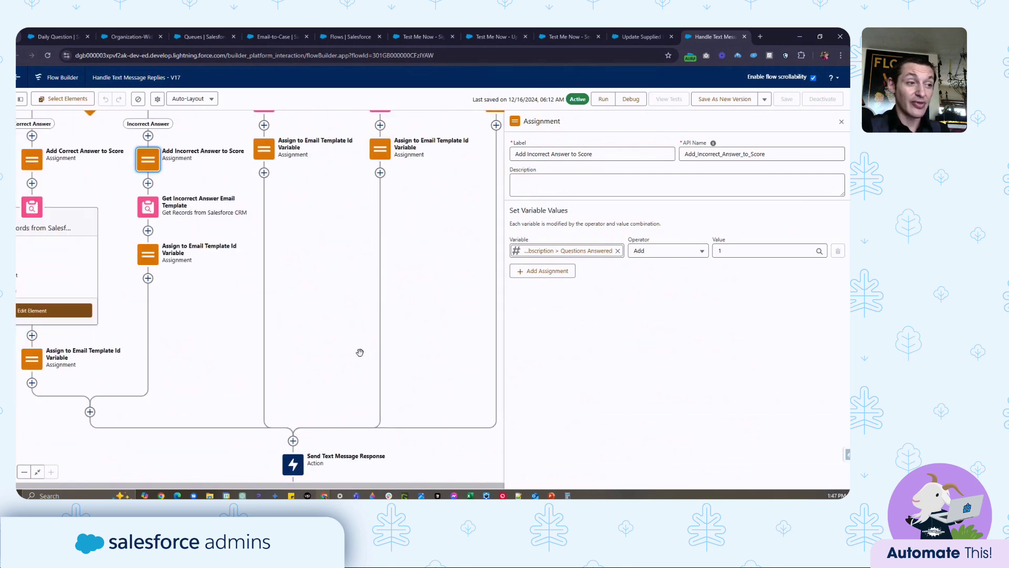
pyautogui.scroll(2, 352, 261)
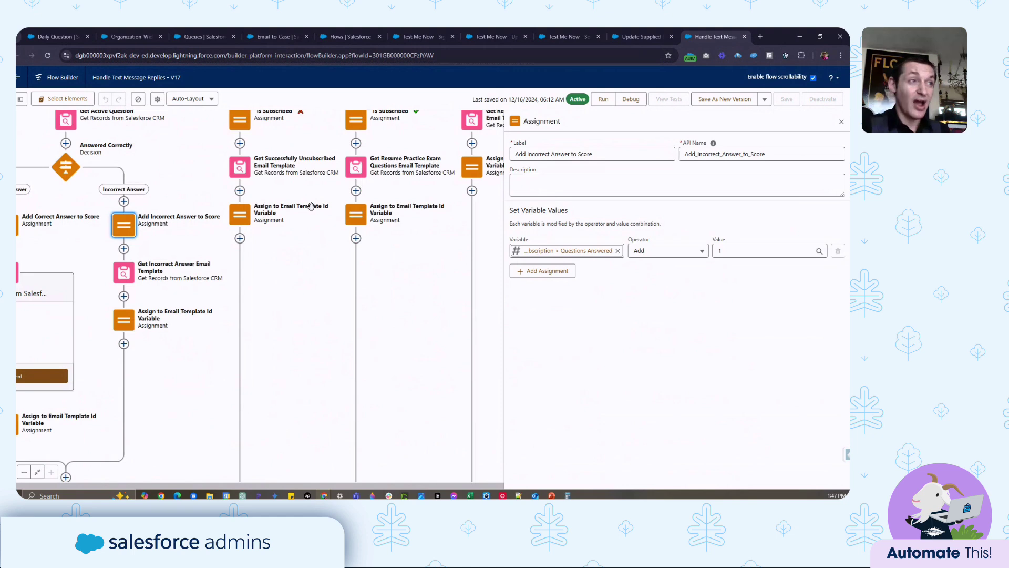
pyautogui.scroll(3, 211, 186)
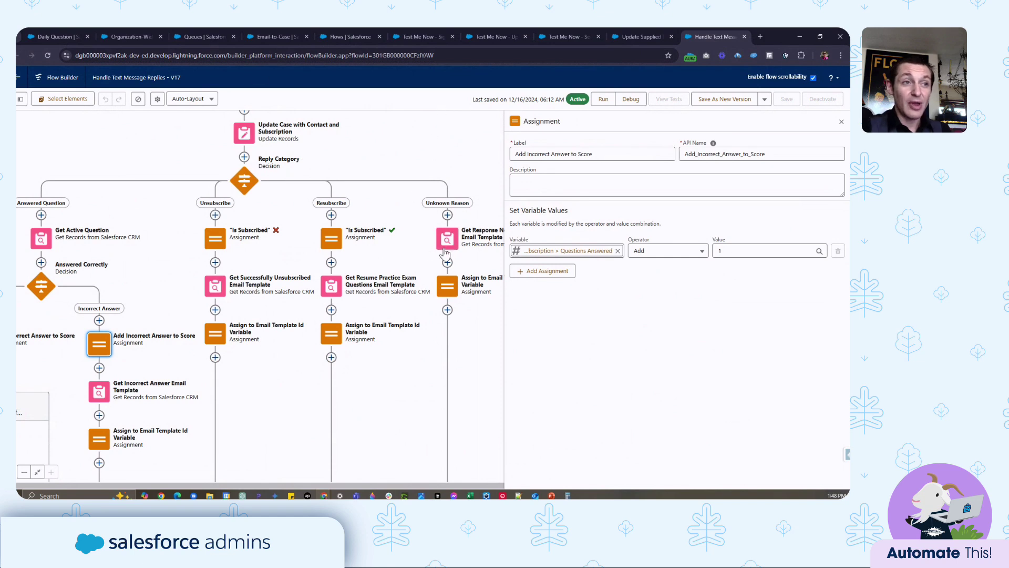
pyautogui.moveTo(447, 251); pyautogui.dragTo(418, 248)
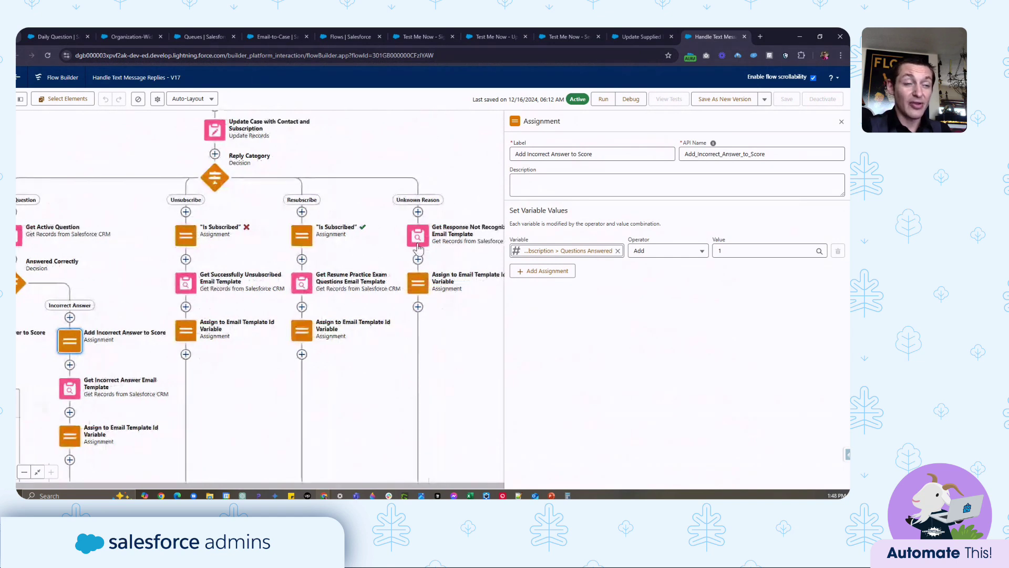
pyautogui.click(419, 246)
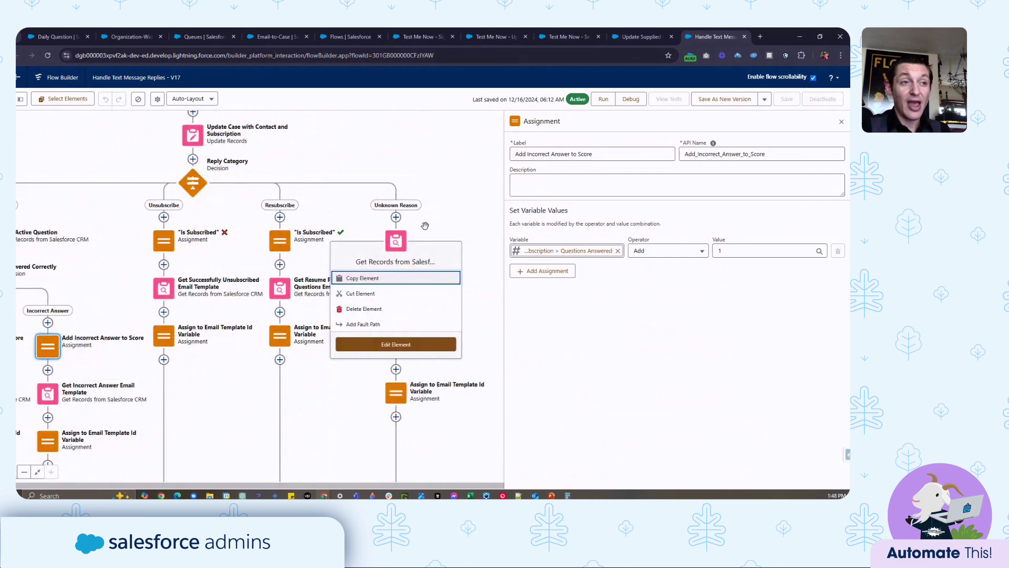
# - Center the closing Send Text Message Response, Close Case and End nodes on screen
pyautogui.scroll(-5, 475, 378)
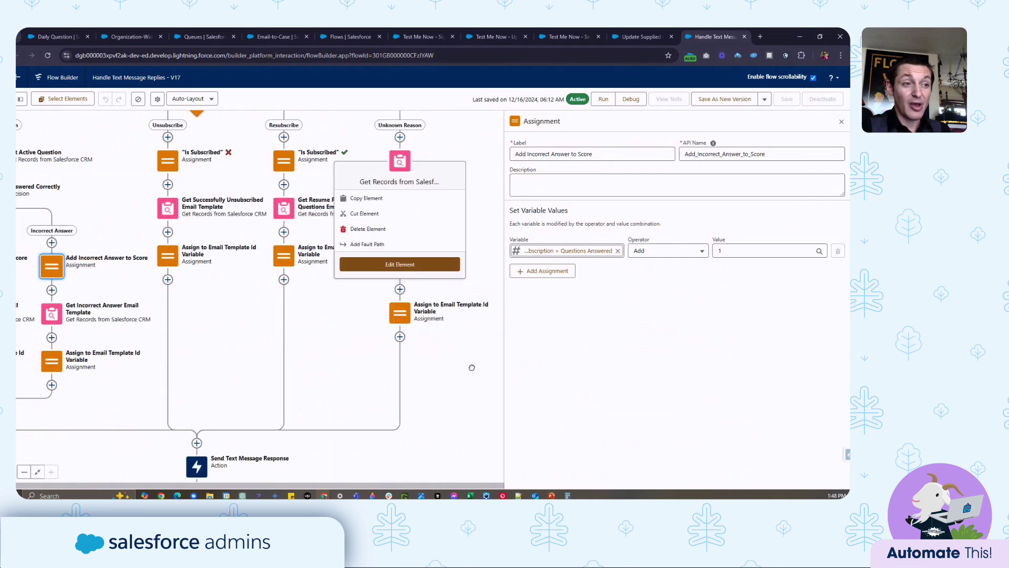
pyautogui.moveTo(336, 354); pyautogui.dragTo(373, 332)
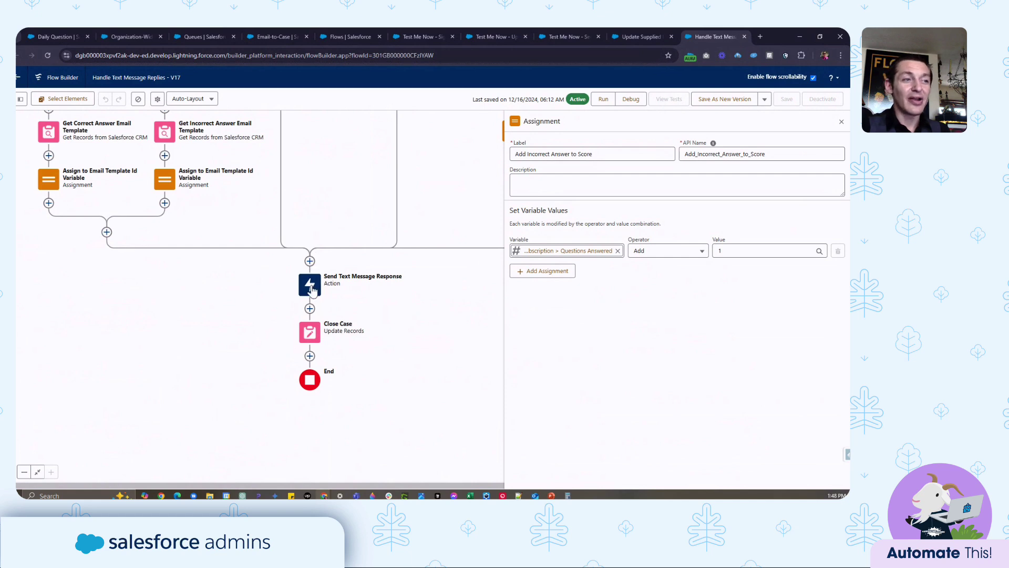
pyautogui.moveTo(426, 340); pyautogui.dragTo(383, 375)
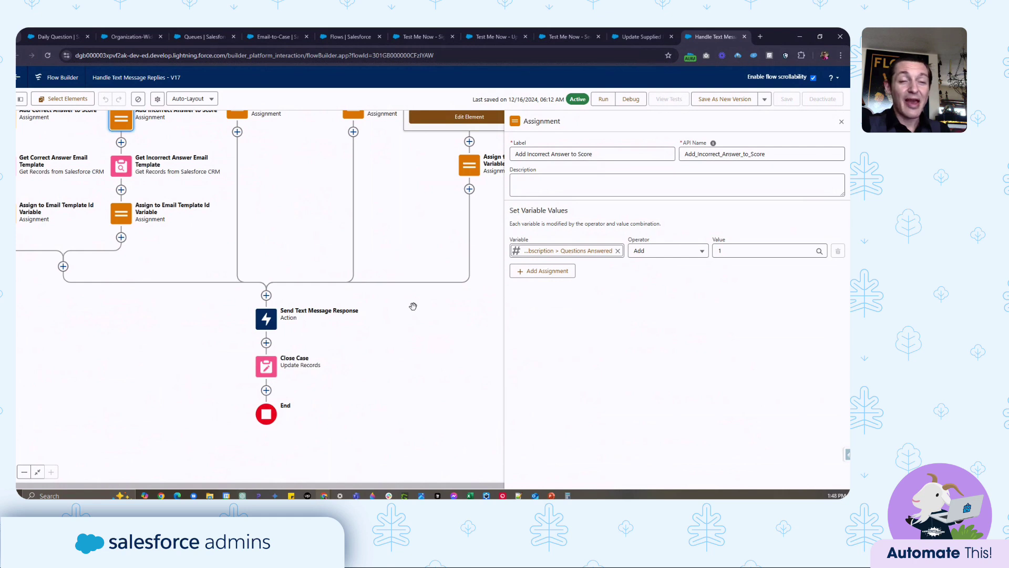
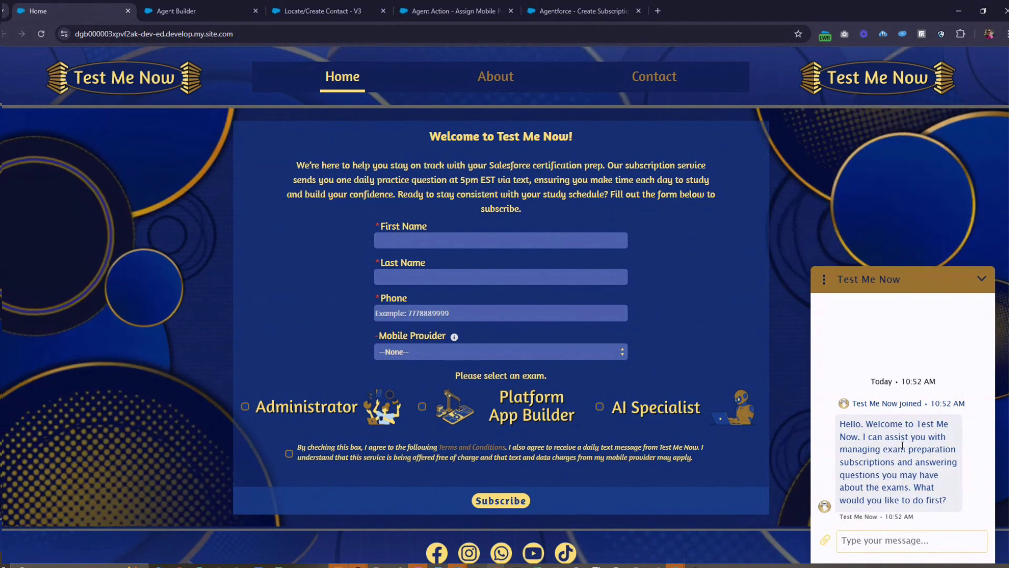
# - Send the chat agent 'Hey. I would like to subscribe to the text subscriptions.'
pyautogui.click(883, 538)
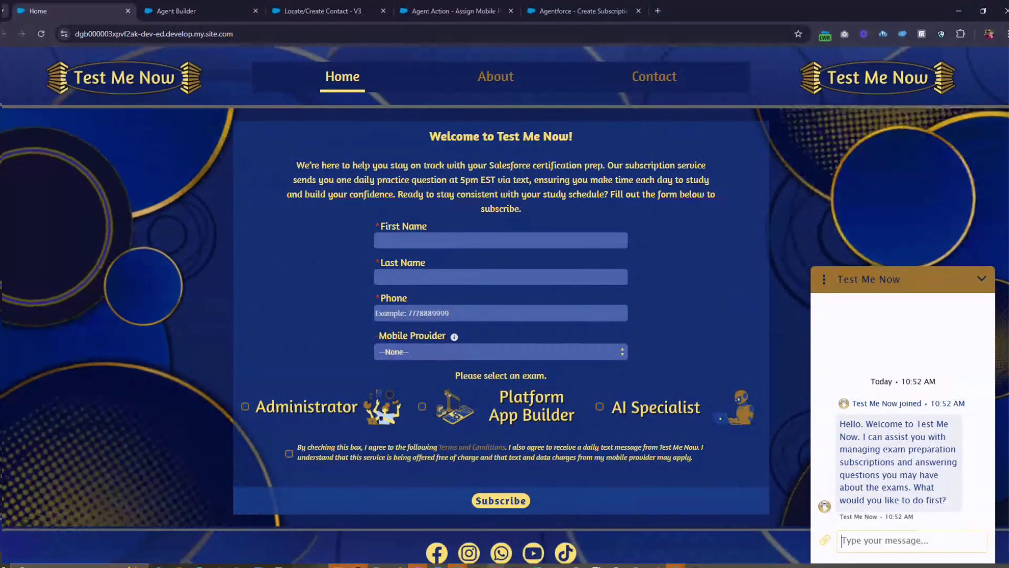
pyautogui.write('Hey')
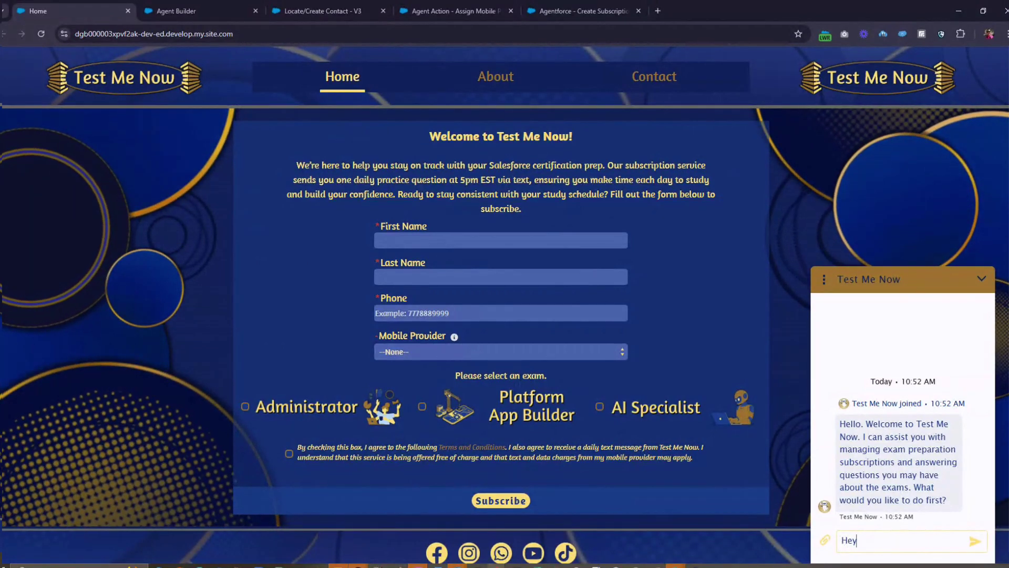
pyautogui.write('. I would')
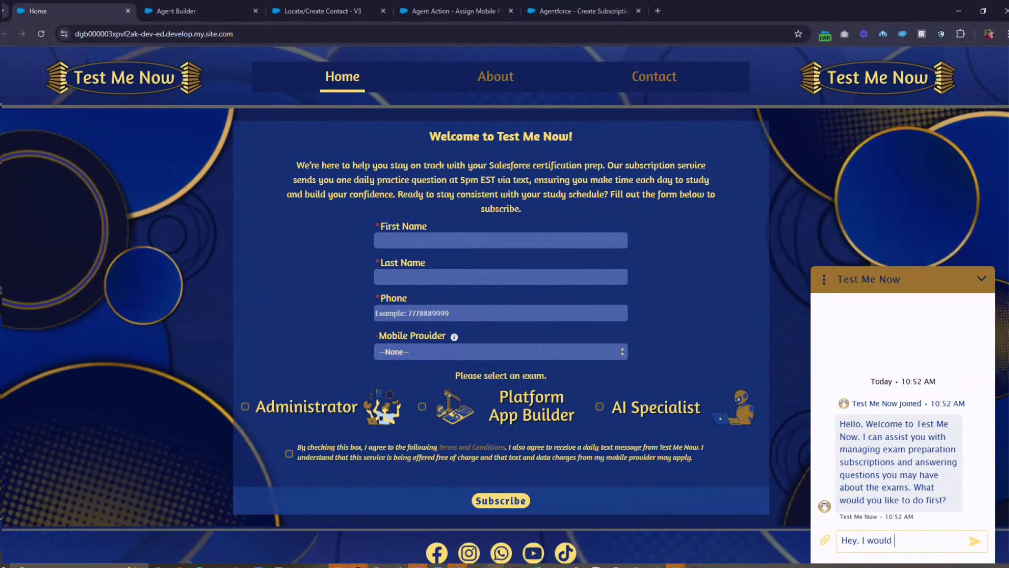
pyautogui.write(' like to subscr')
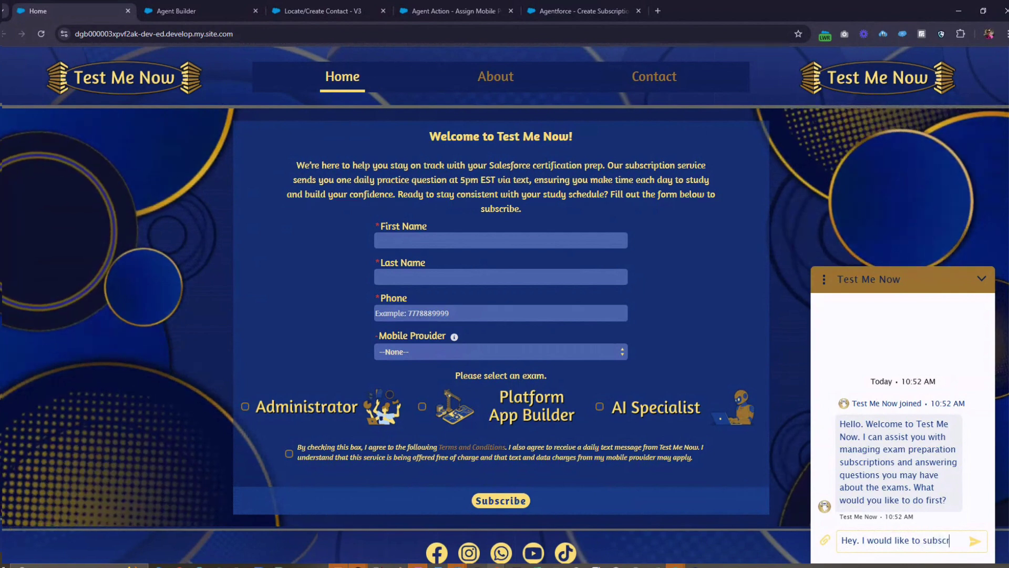
pyautogui.write('ibe to the te')
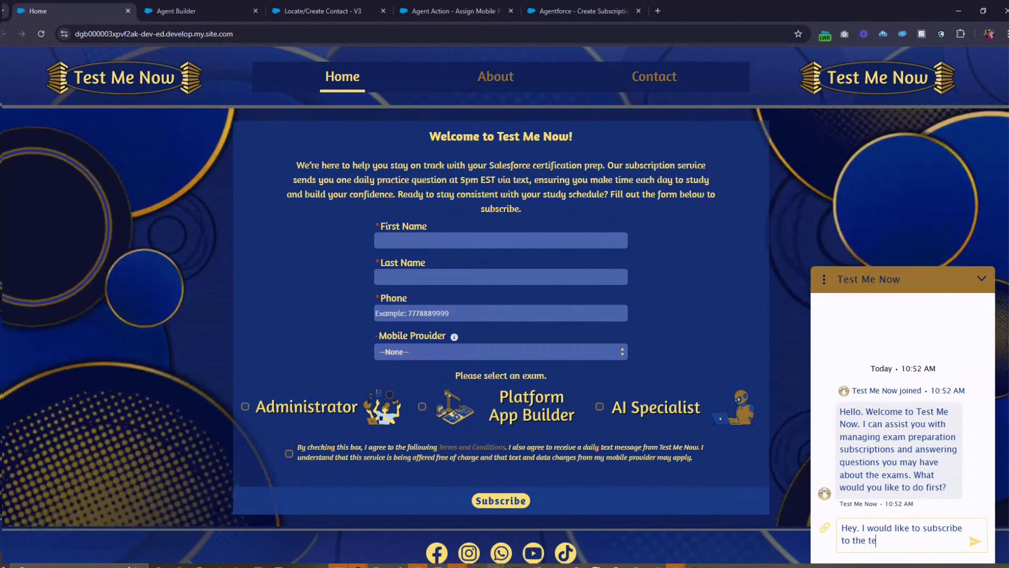
pyautogui.write('xt subscriptions')
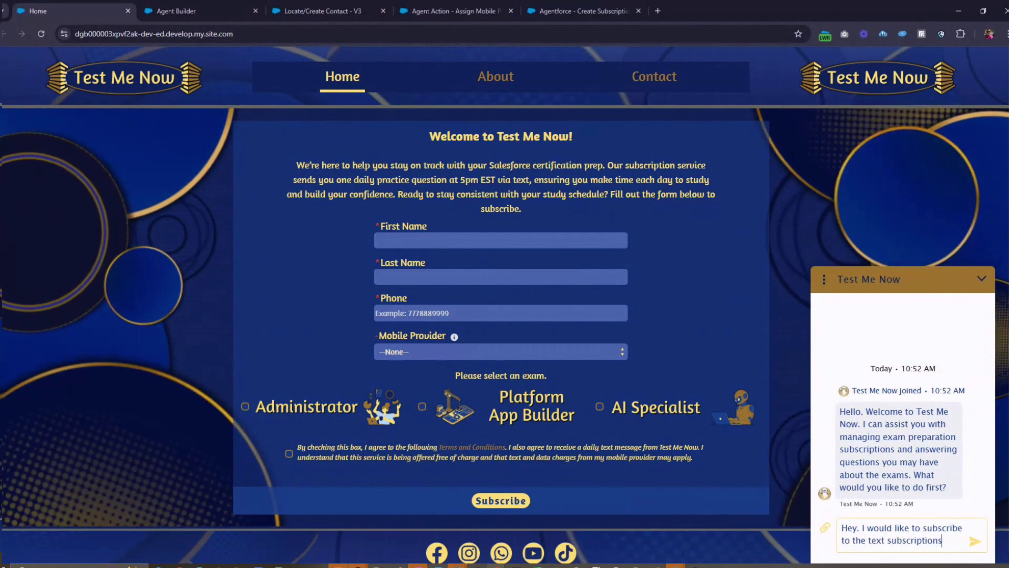
pyautogui.write('.')
pyautogui.press('Return')
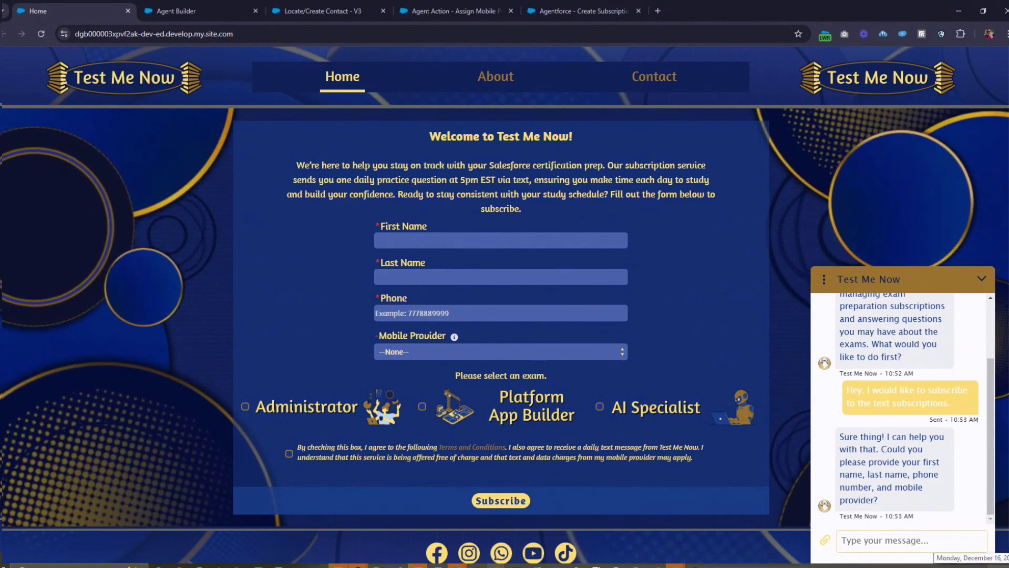
# - Reply with your full name, phone number and mobile provider Verizon
pyautogui.write('Of Coure')
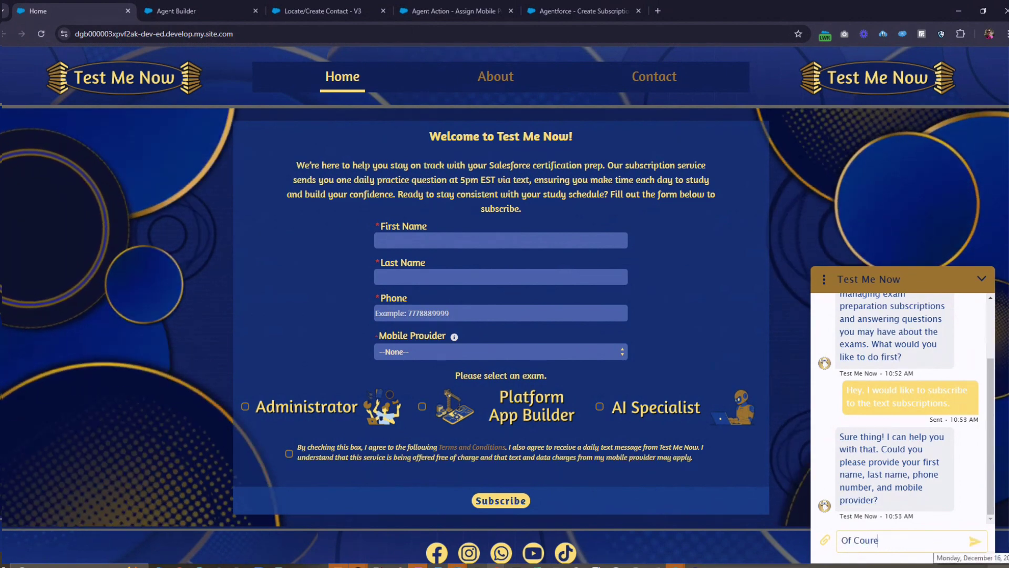
pyautogui.press('BackSpace')
pyautogui.write('se! ')
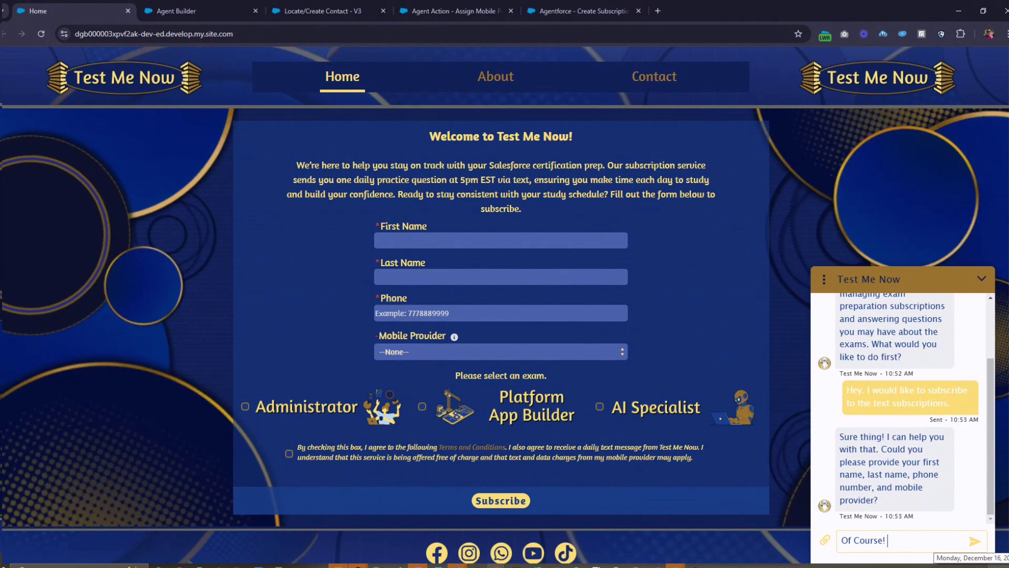
pyautogui.write('My name is ')
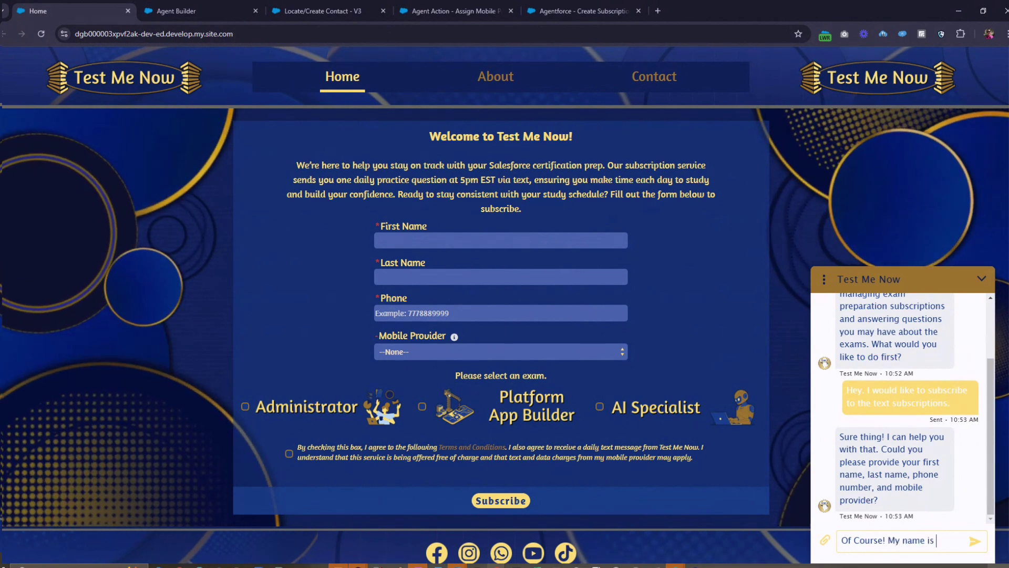
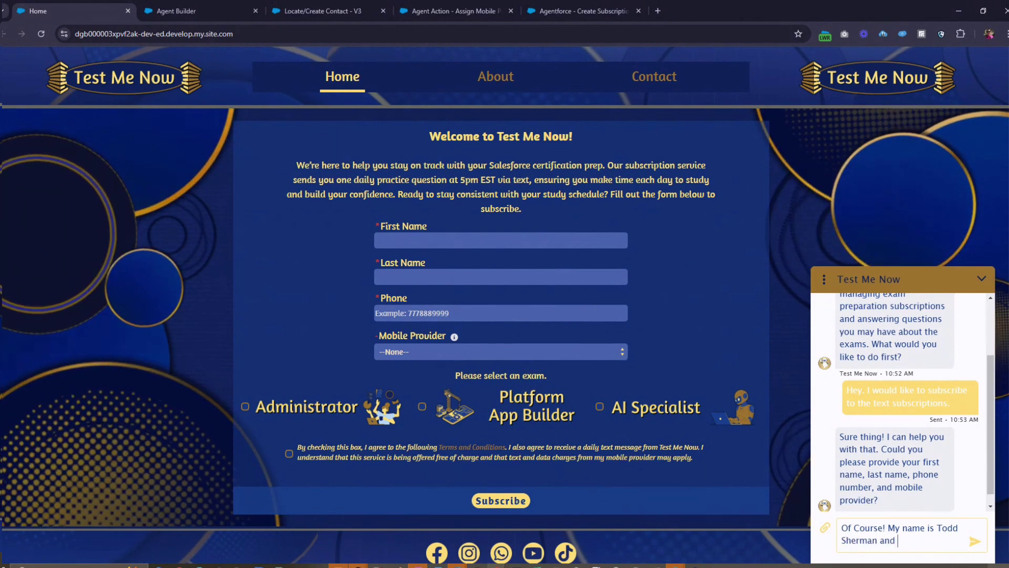
pyautogui.write(' my phone nukmb')
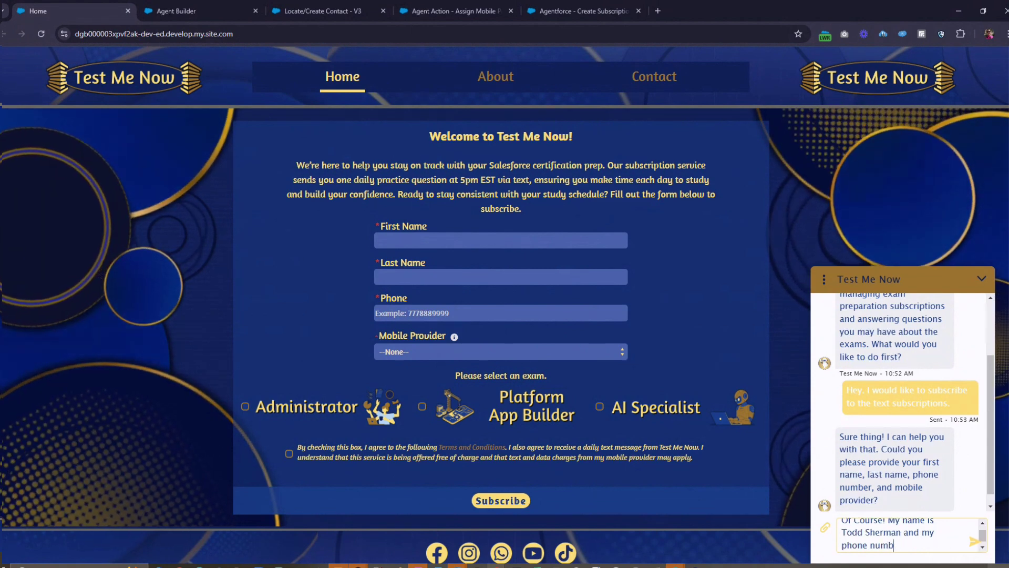
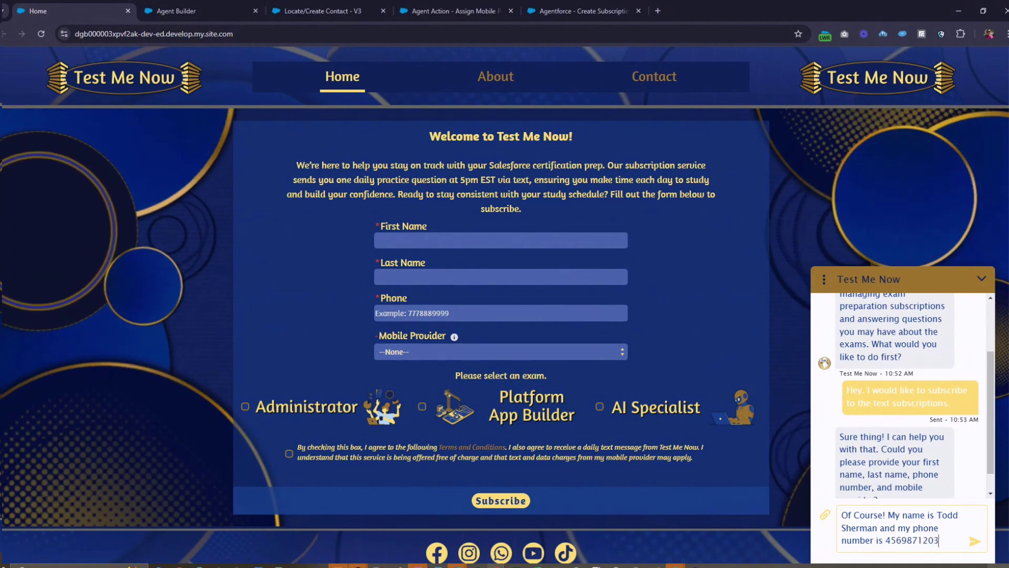
pyautogui.write(' and')
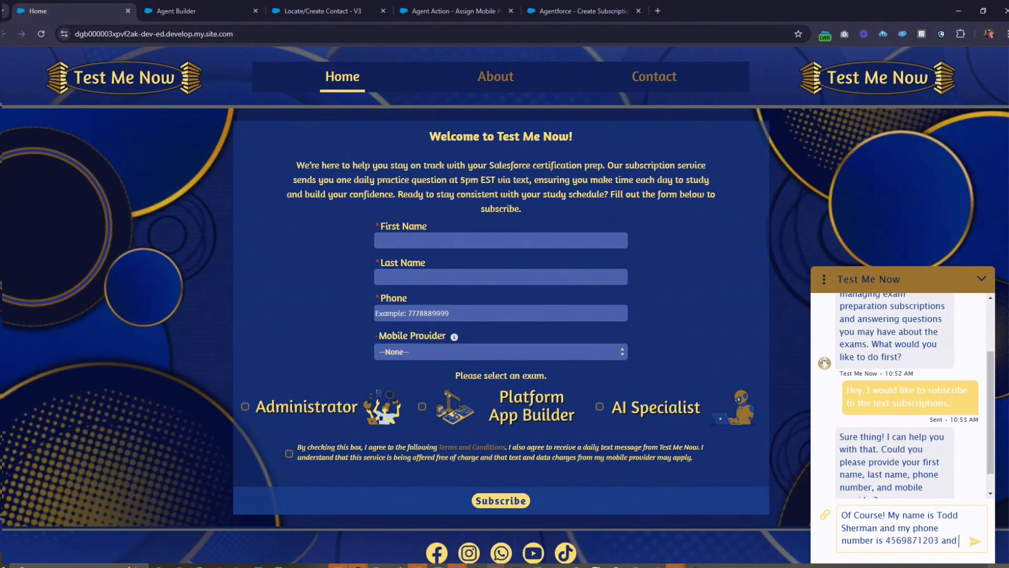
pyautogui.write(' my m')
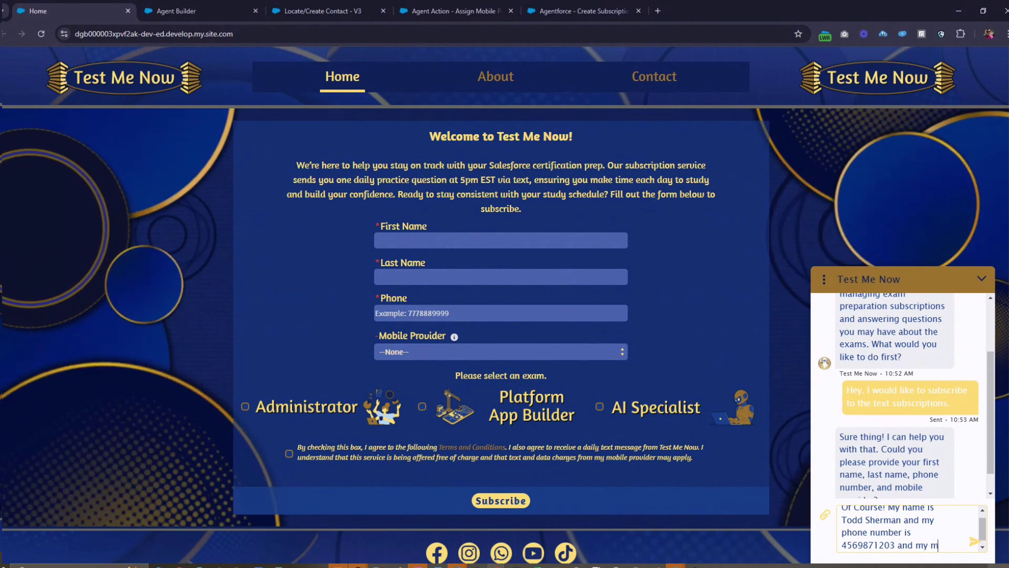
pyautogui.write('obile provider')
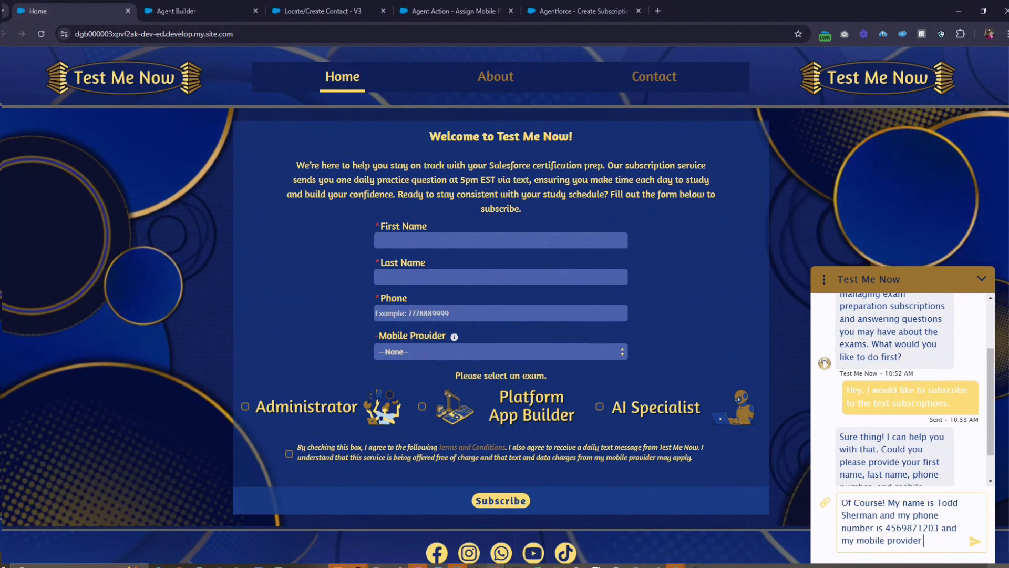
pyautogui.write(' is')
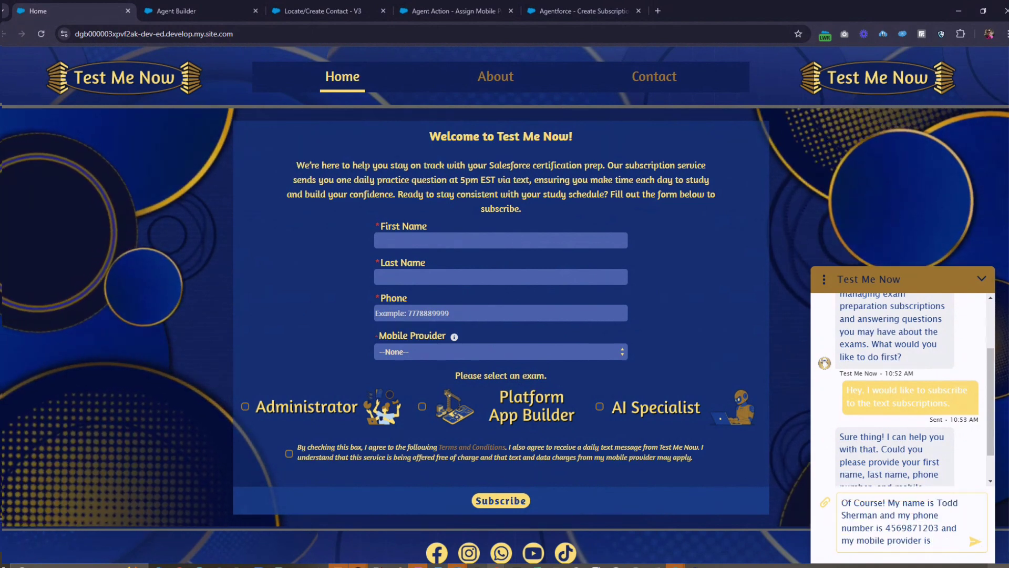
pyautogui.write(' Veri')
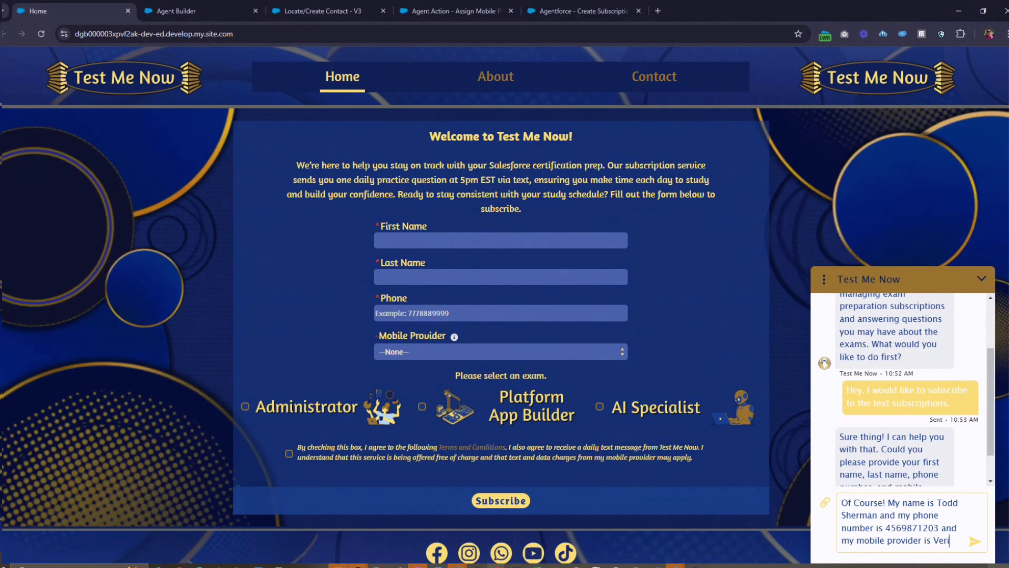
pyautogui.write('zon.')
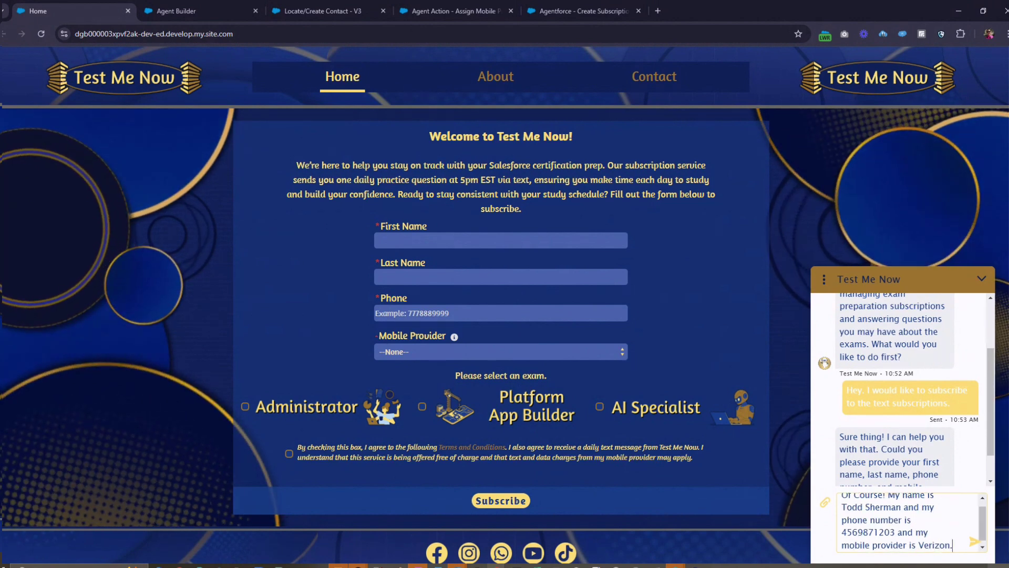
pyautogui.press('Return')
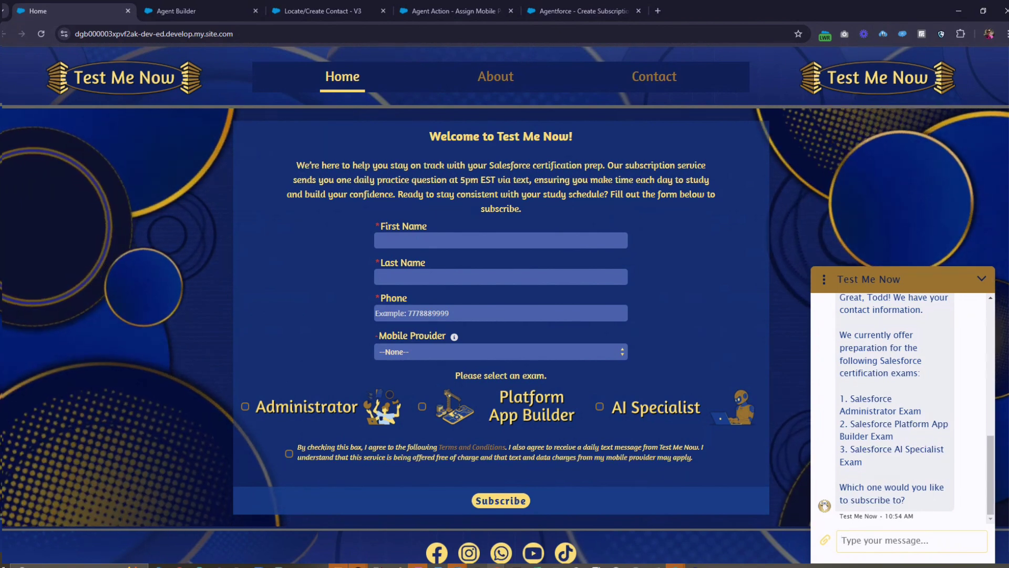
# - Choose the Salesforce AI Specialist exam in the chat
pyautogui.write('Salesforce AI')
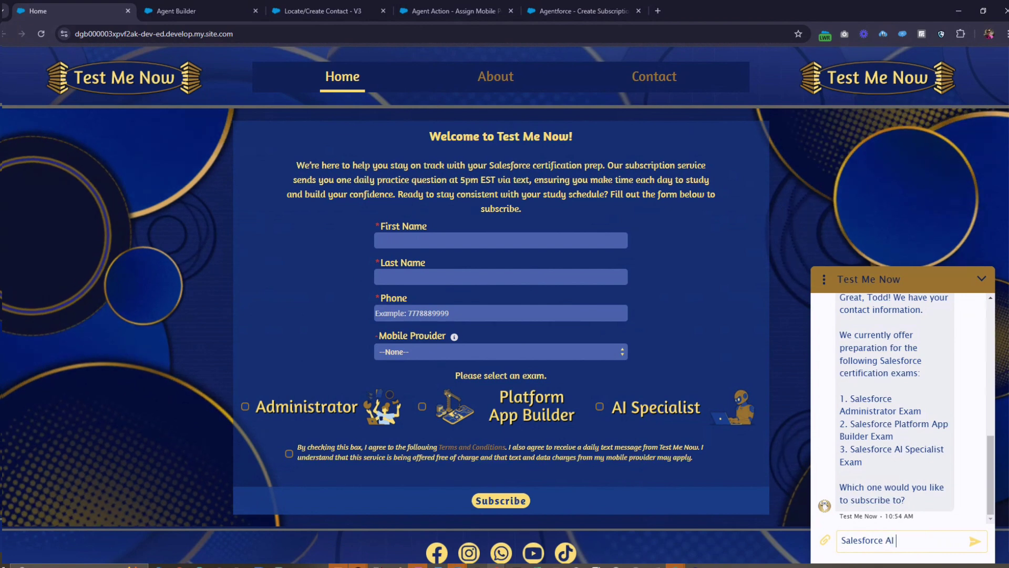
pyautogui.write(' Specialist')
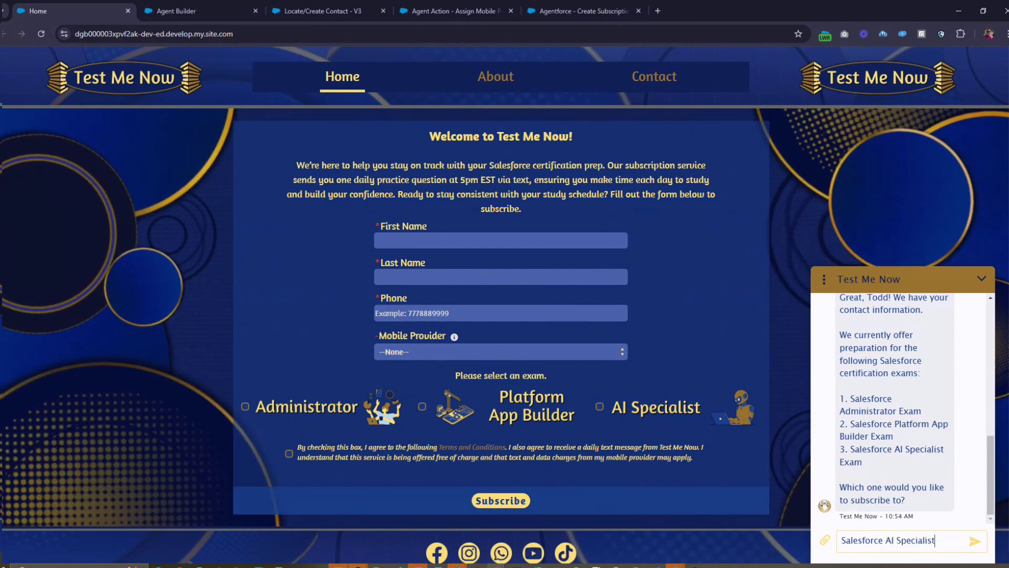
pyautogui.press('Return')
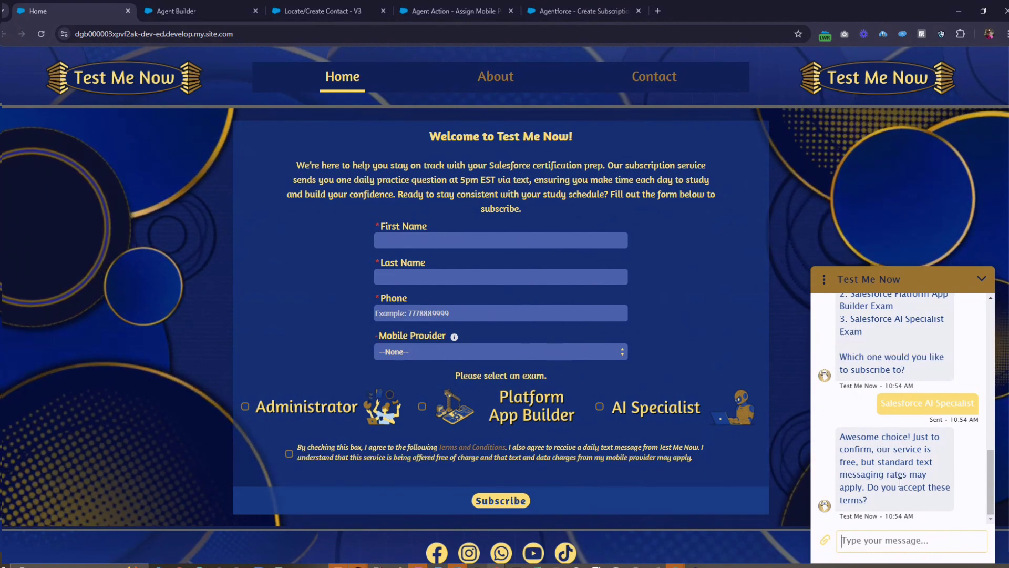
# - Accept the subscription terms with 'I agree' and collapse the chat window
pyautogui.write('I a')
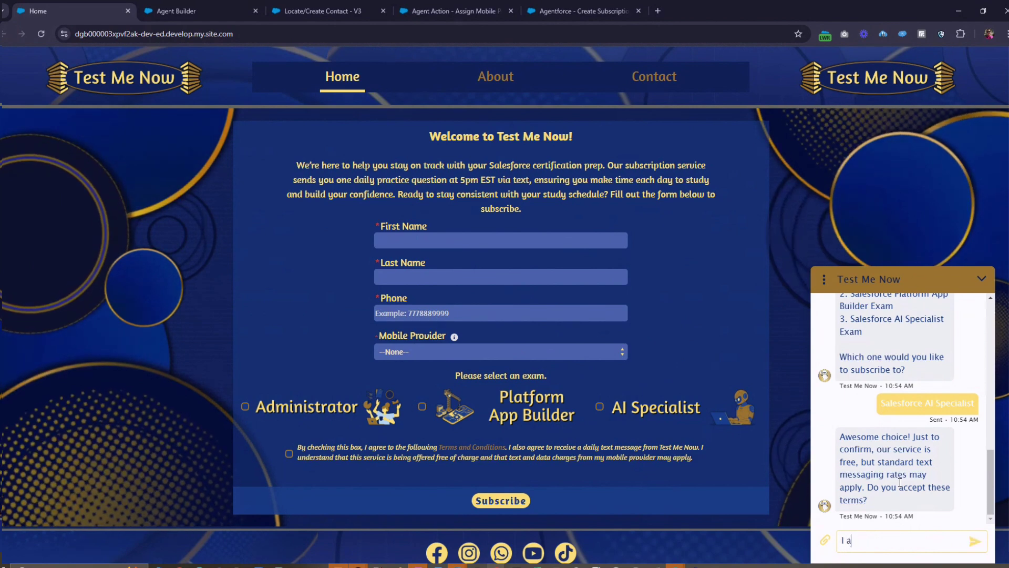
pyautogui.write('gree.')
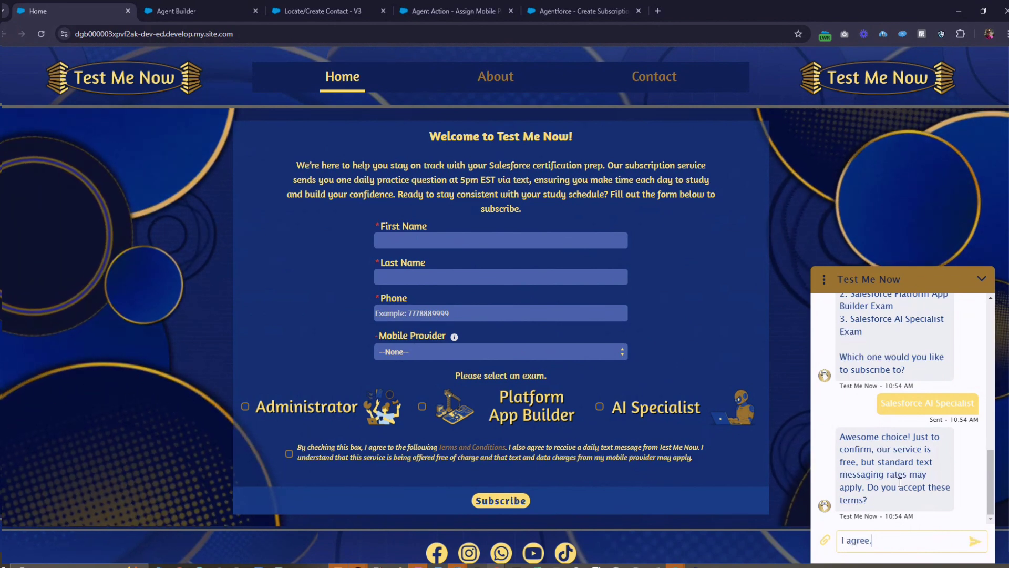
pyautogui.press('Return')
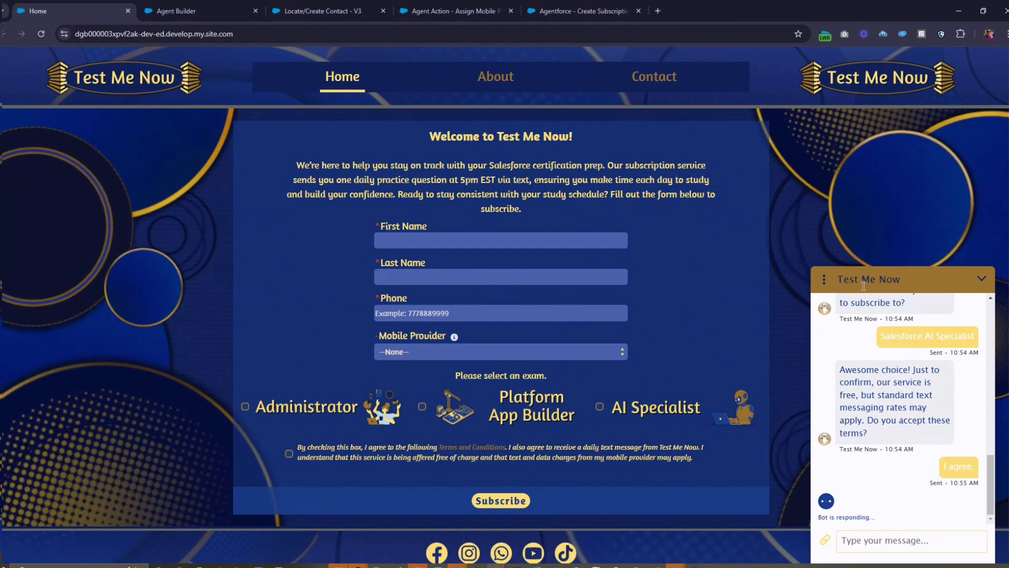
pyautogui.click(981, 278)
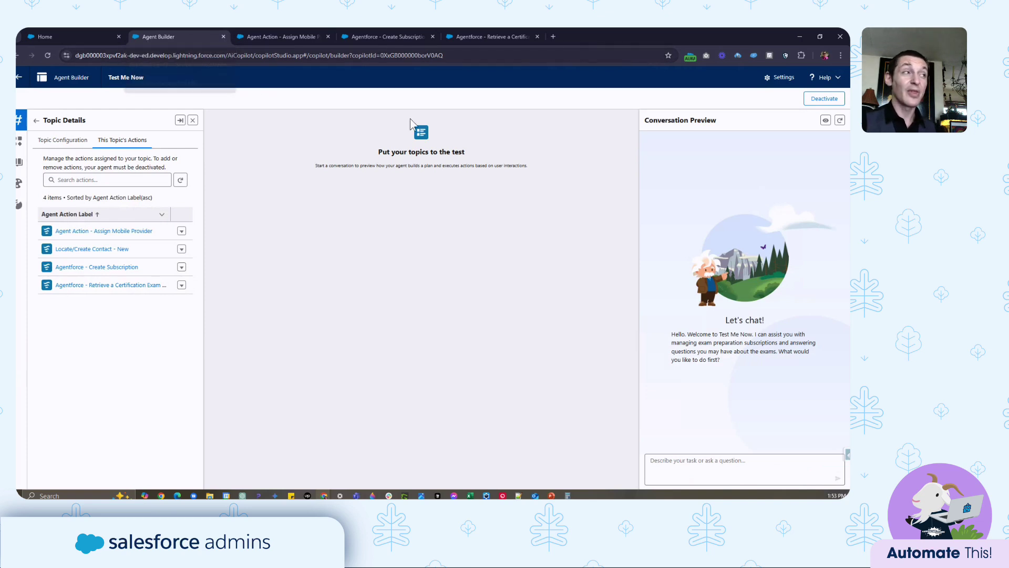
pyautogui.click(774, 83)
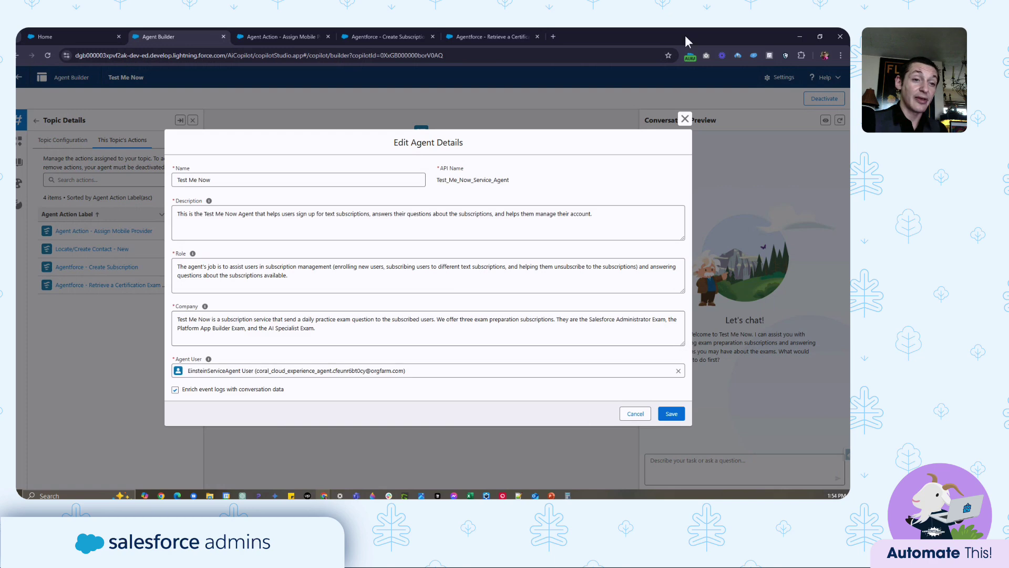
pyautogui.click(685, 119)
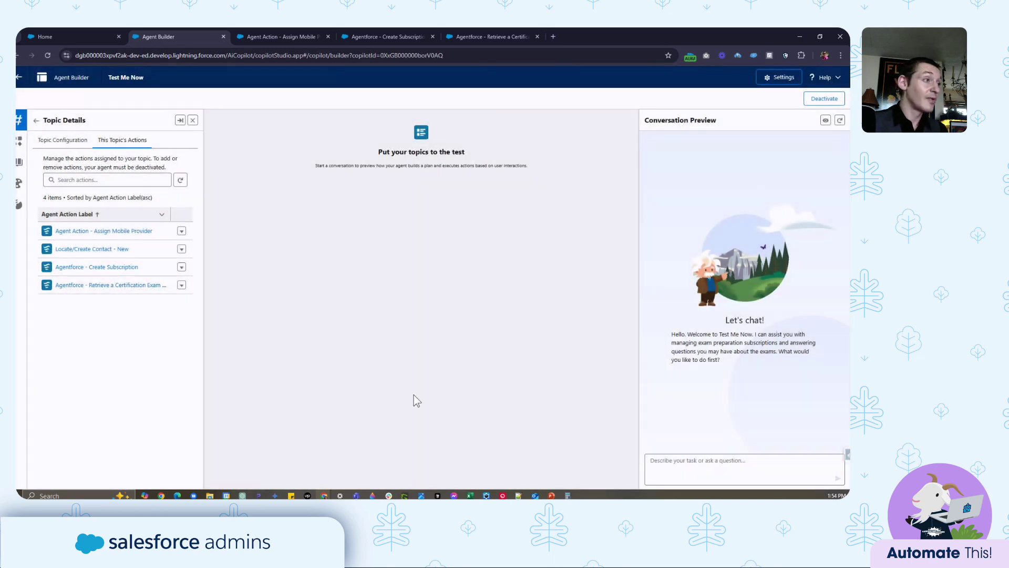
# - Go back to the topic list and open the Subscription Management topic
pyautogui.click(35, 122)
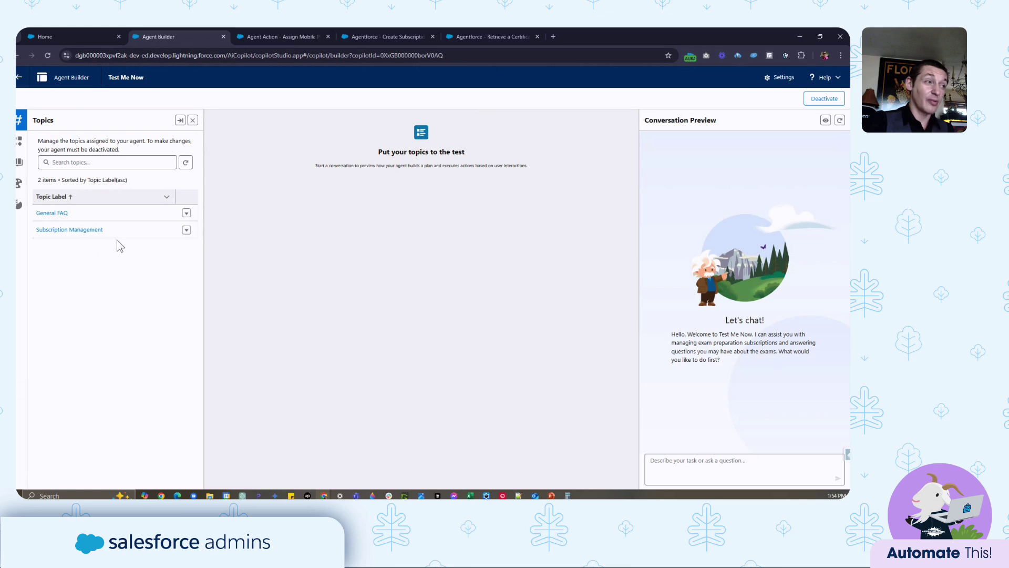
pyautogui.click(77, 232)
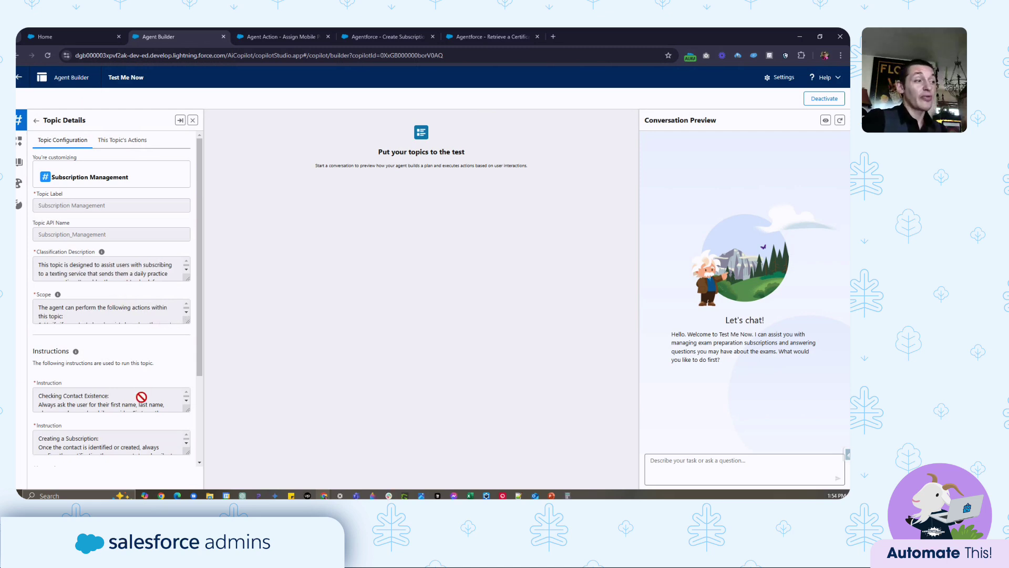
# - Scroll through the Subscription Management topic's instructions to review them
pyautogui.scroll(-3, 141, 396)
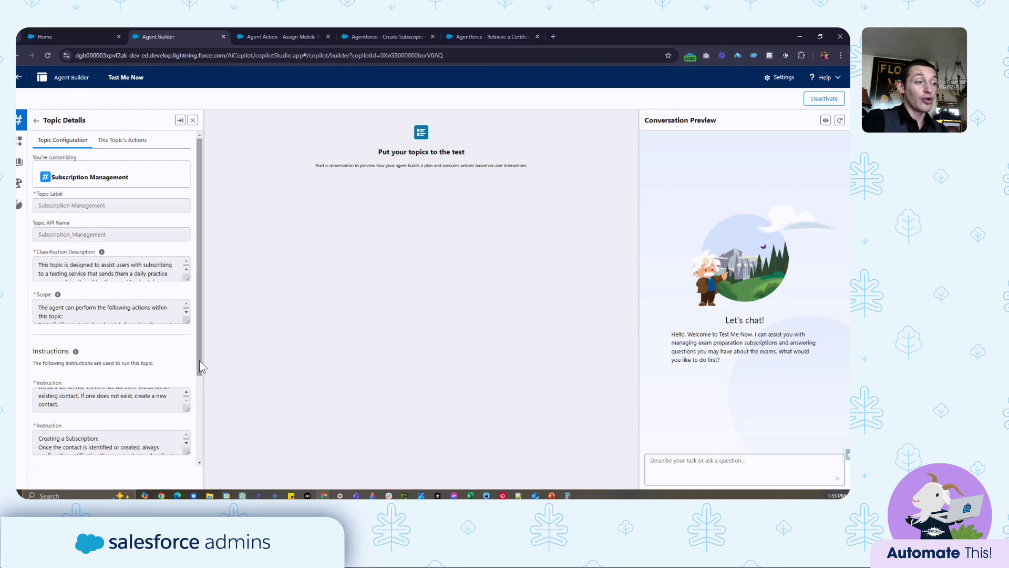
pyautogui.scroll(-1, 200, 361)
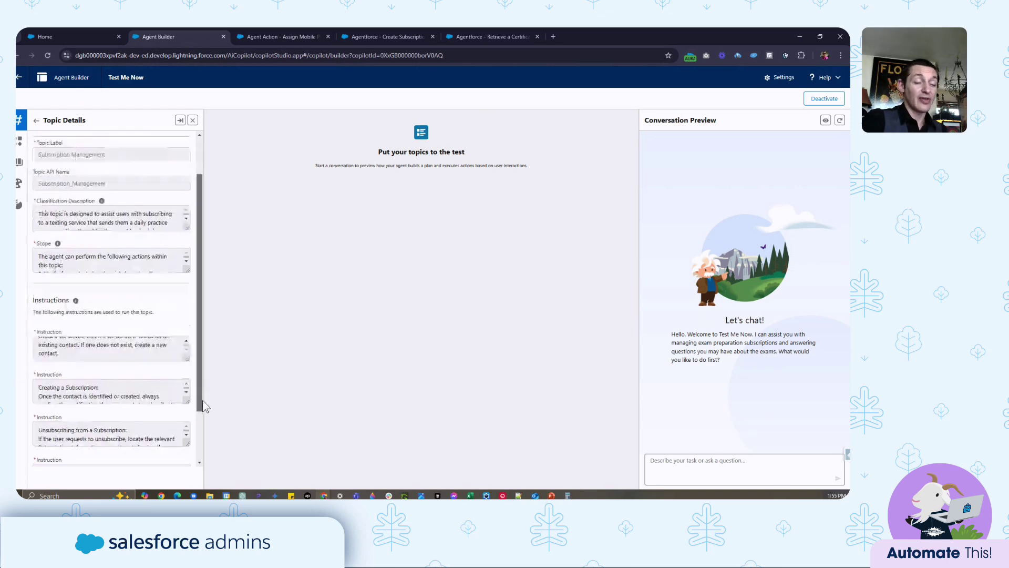
pyautogui.scroll(-1, 204, 406)
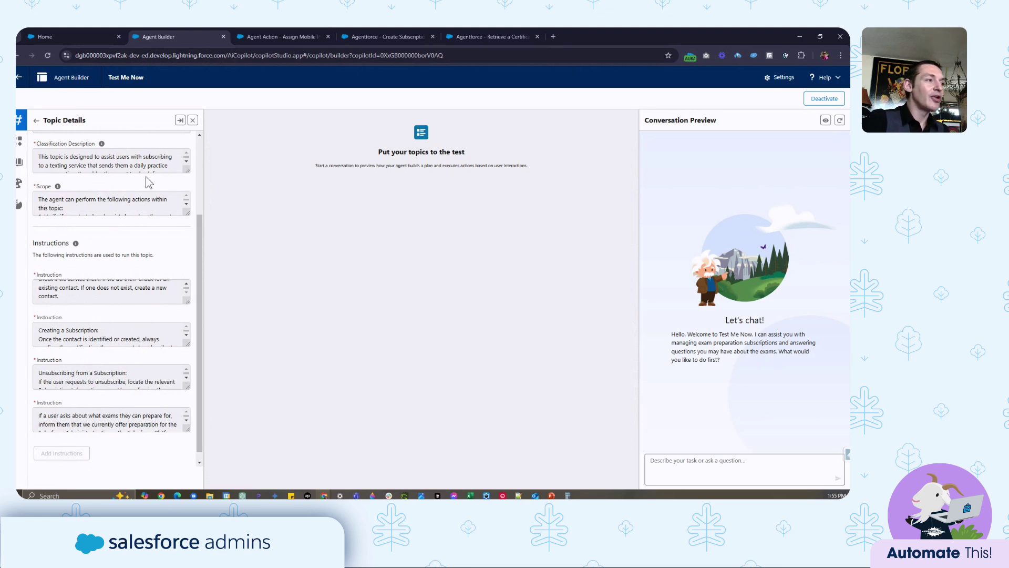
pyautogui.scroll(3, 148, 182)
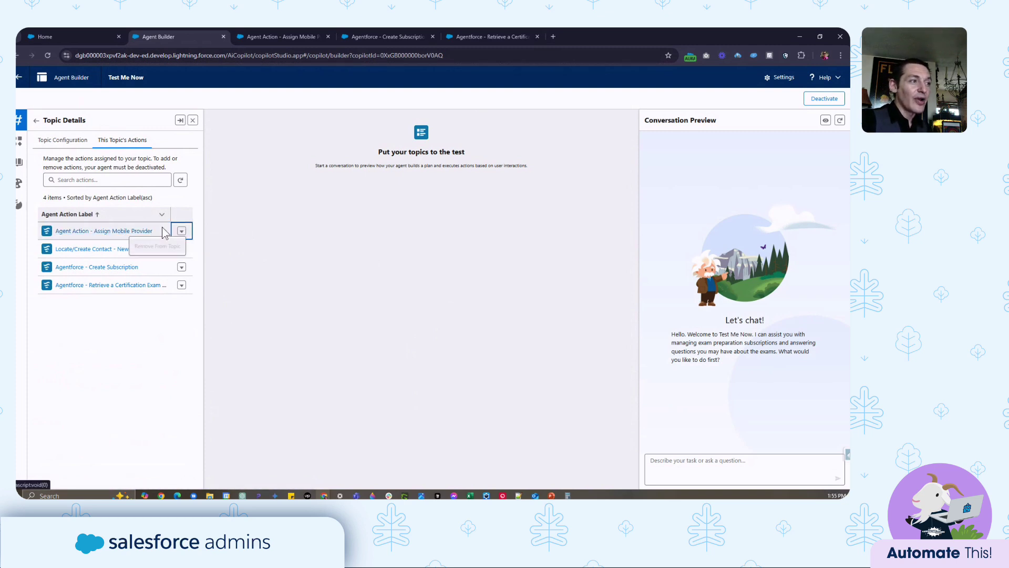
# - Open the Assign Mobile Provider flow, inspect its MobileProvider variable, and select the provider decision
pyautogui.click(128, 232)
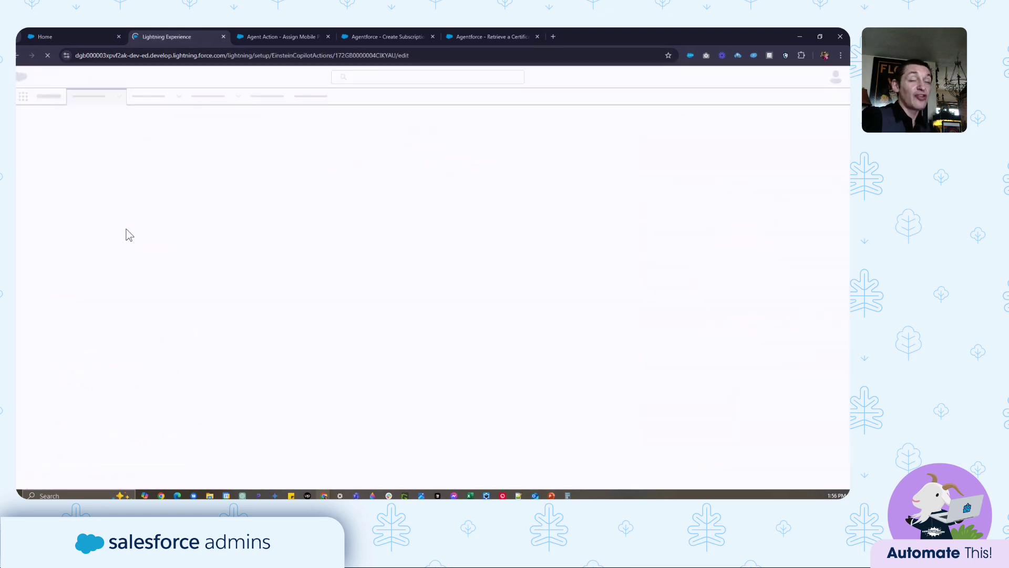
pyautogui.click(255, 34)
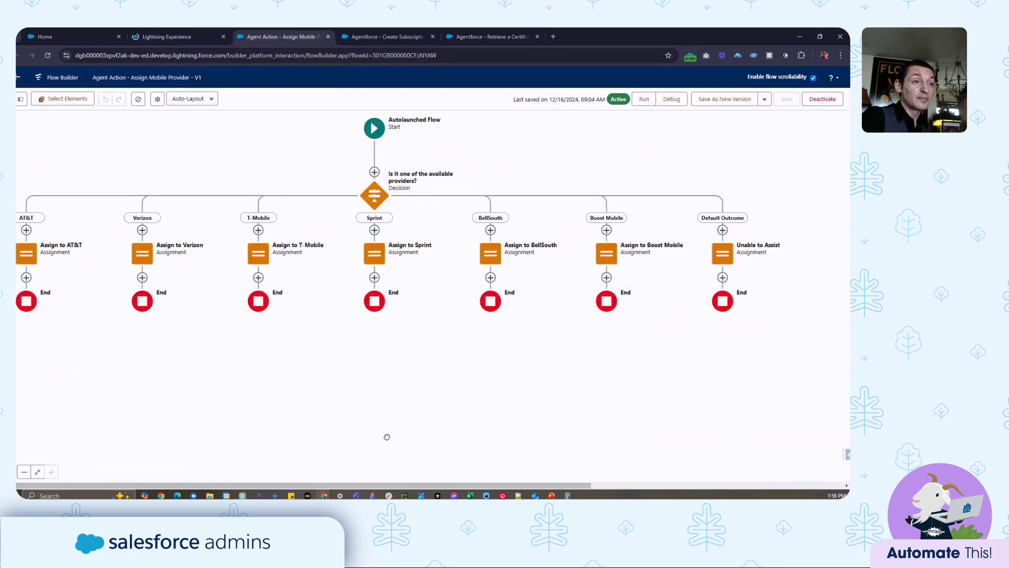
pyautogui.click(20, 100)
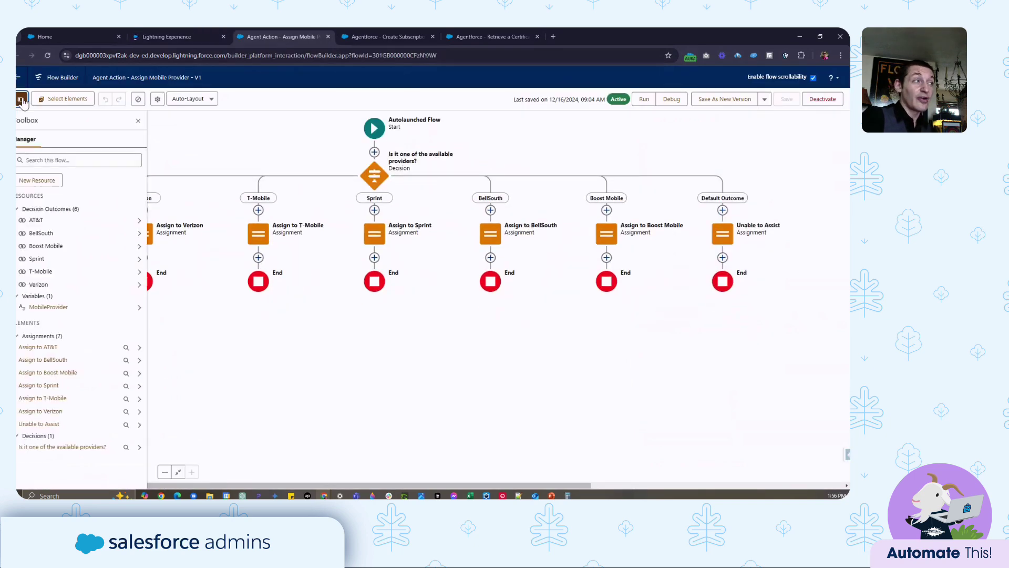
pyautogui.click(48, 307)
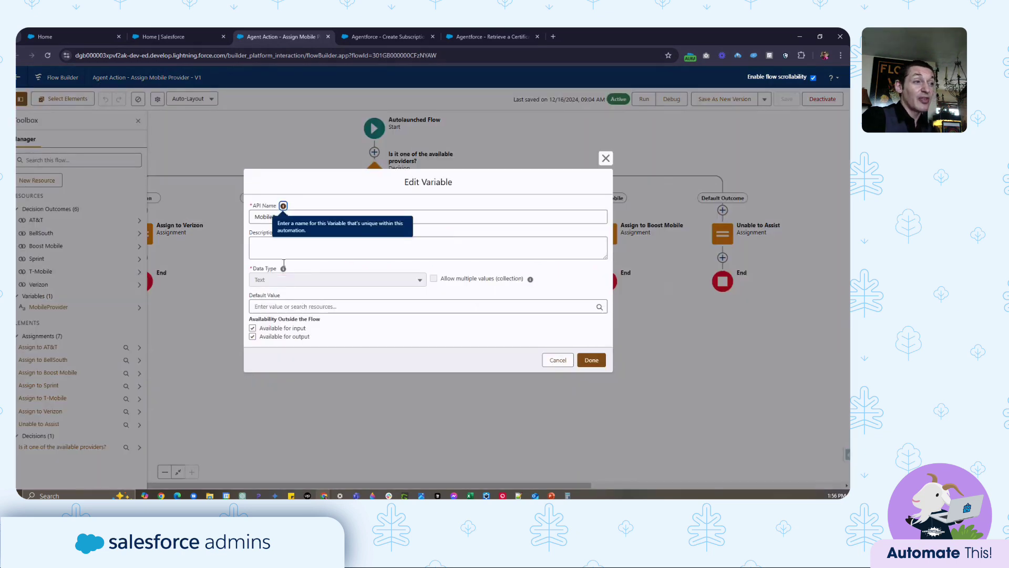
pyautogui.click(592, 362)
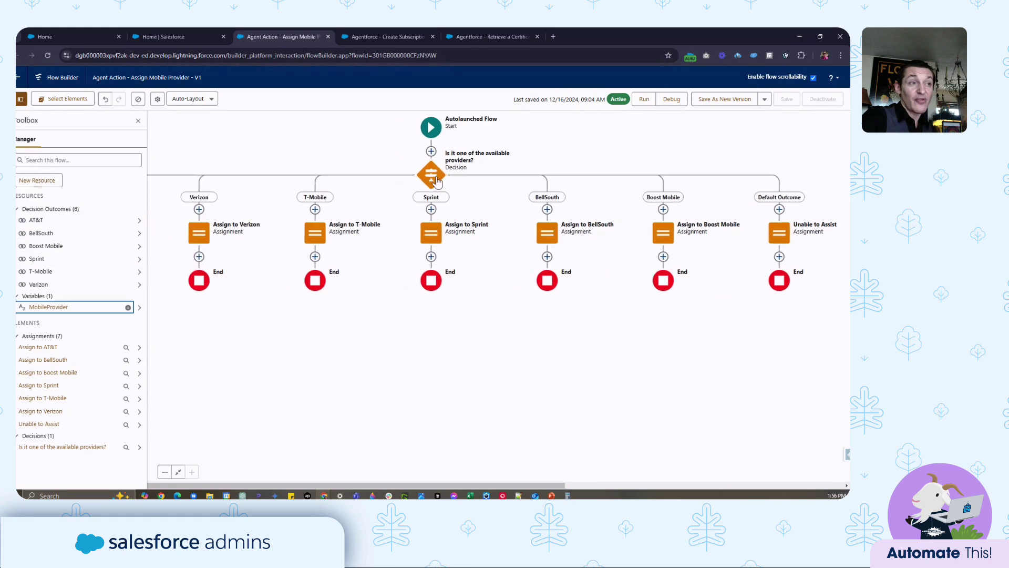
pyautogui.click(435, 180)
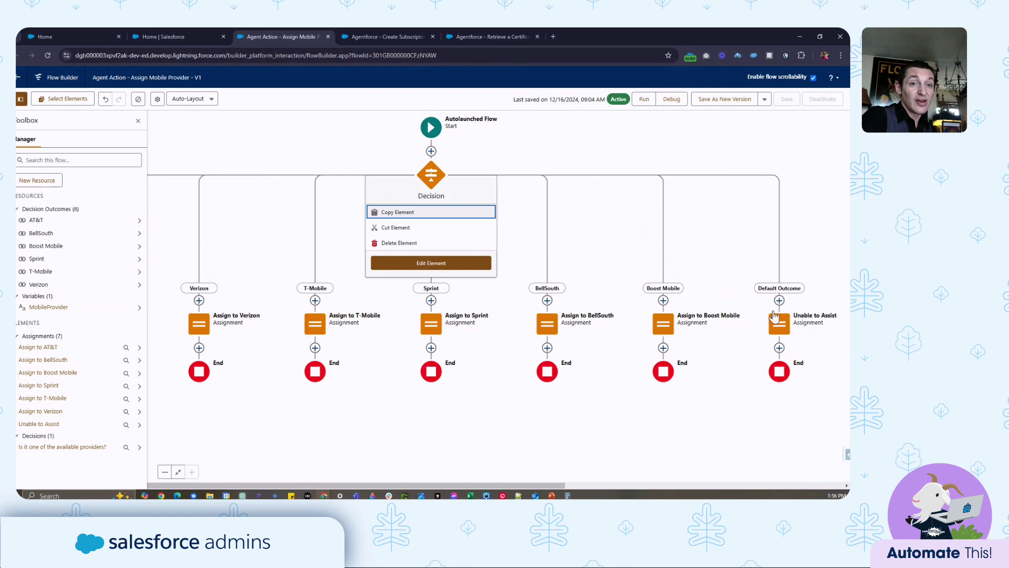
# - Inspect the T-Mobile assignment's settings in the Assign Mobile Provider flow
pyautogui.moveTo(630, 365); pyautogui.dragTo(649, 353)
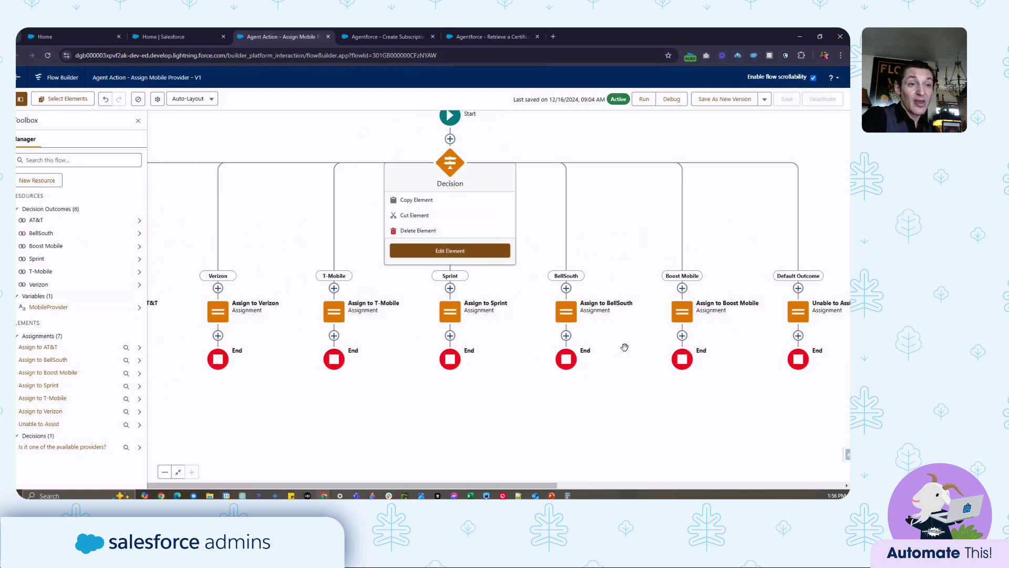
pyautogui.click(332, 315)
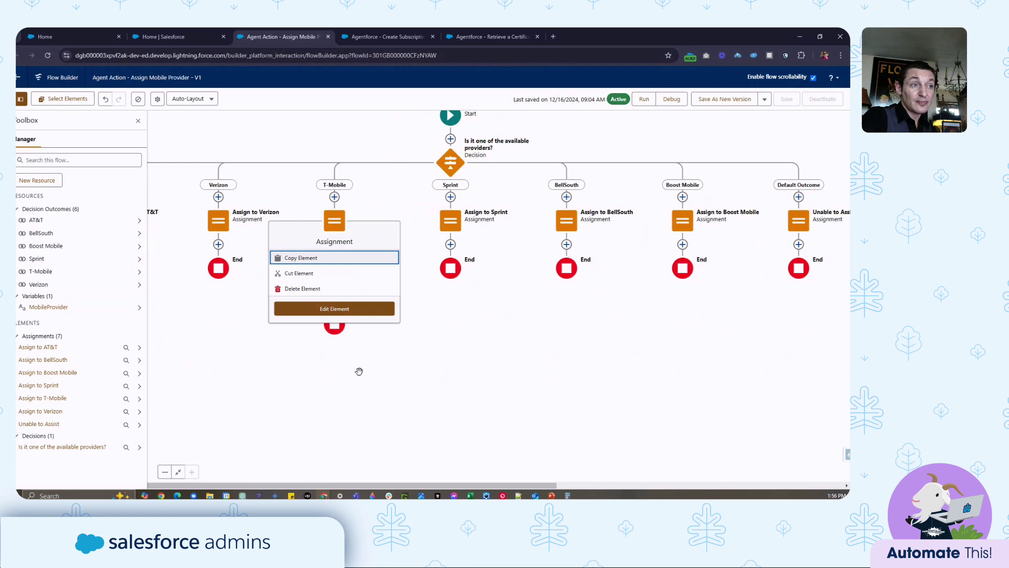
pyautogui.click(371, 309)
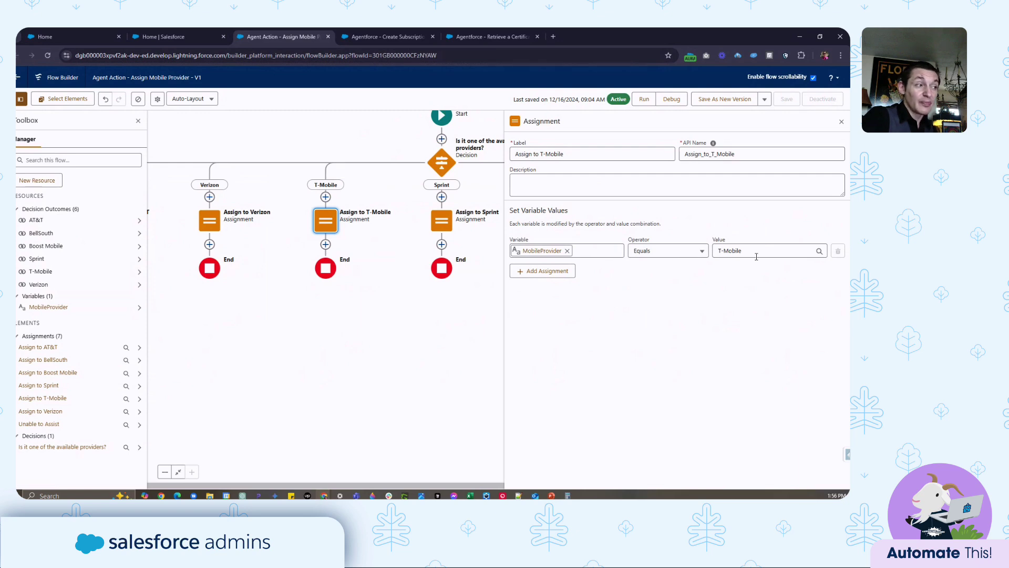
# - Inspect the default Unable to Assist assignment, then return to the action's setup details
pyautogui.moveTo(392, 314); pyautogui.dragTo(123, 432)
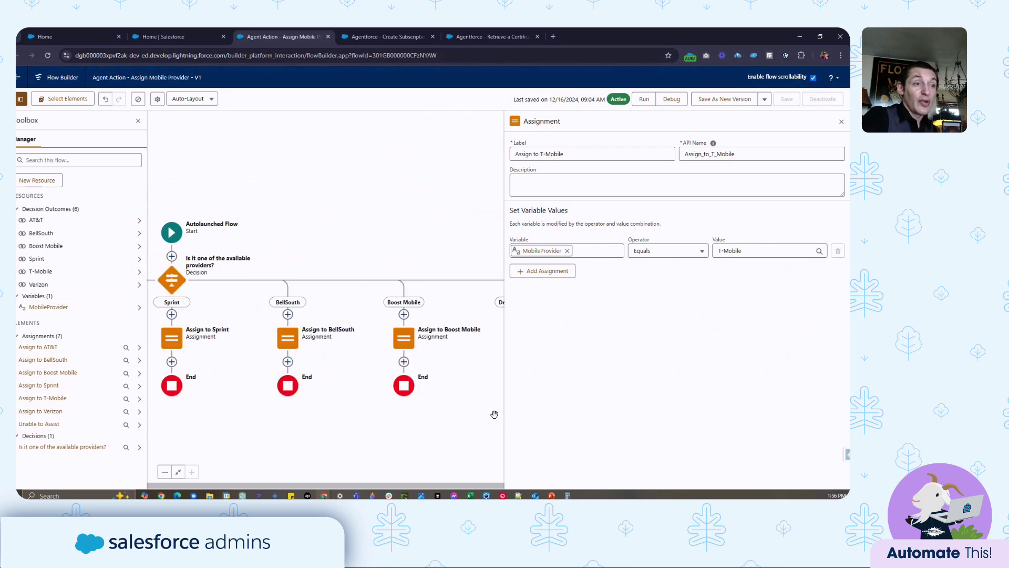
pyautogui.moveTo(494, 414); pyautogui.dragTo(403, 376)
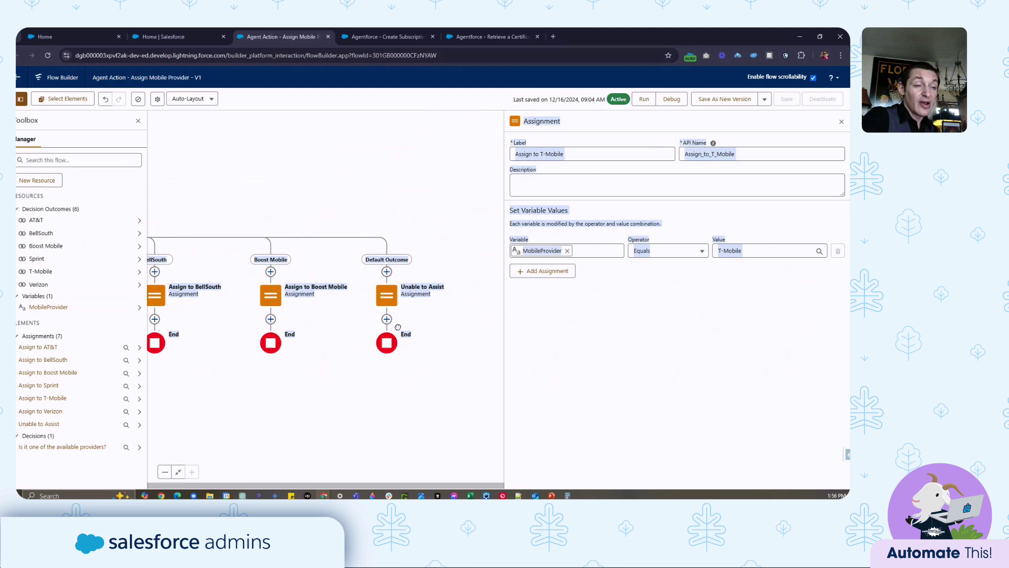
pyautogui.click(386, 295)
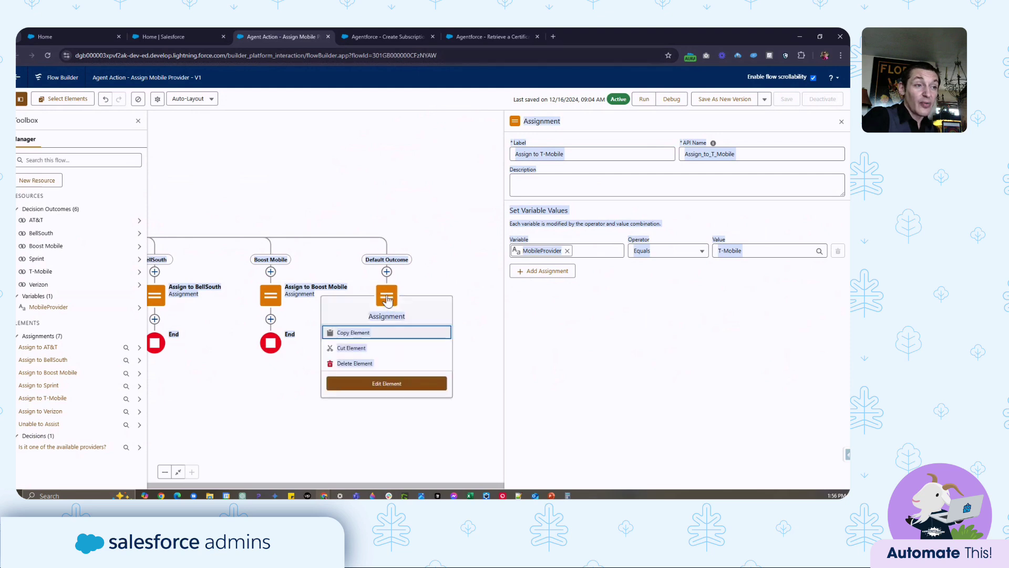
pyautogui.click(406, 385)
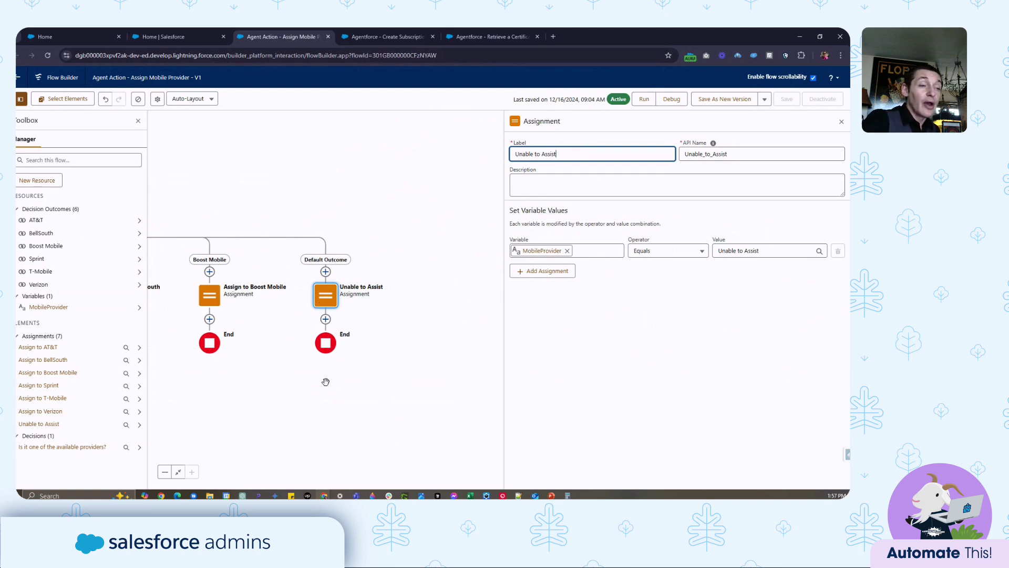
pyautogui.moveTo(328, 379); pyautogui.dragTo(413, 385)
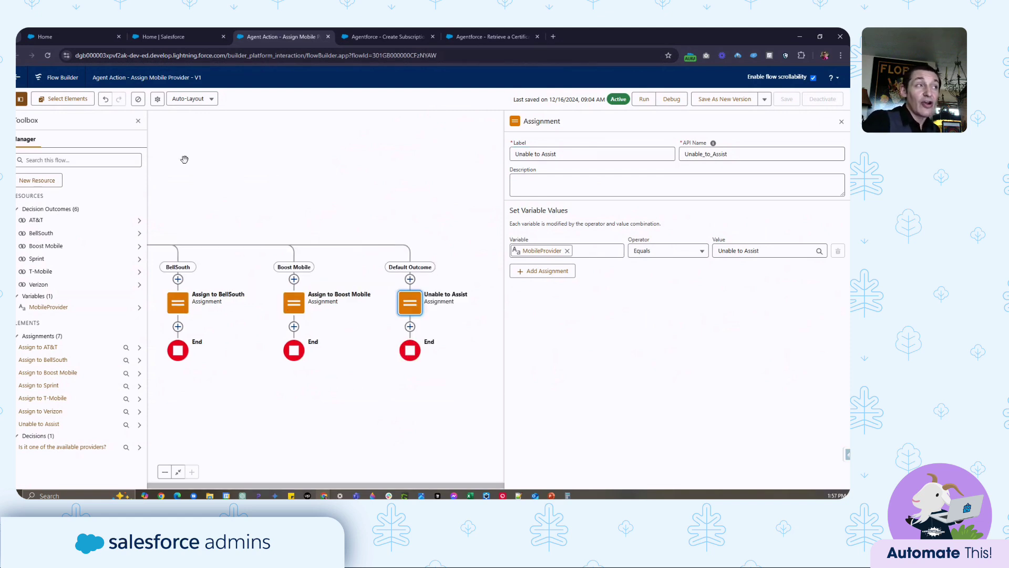
pyautogui.click(200, 35)
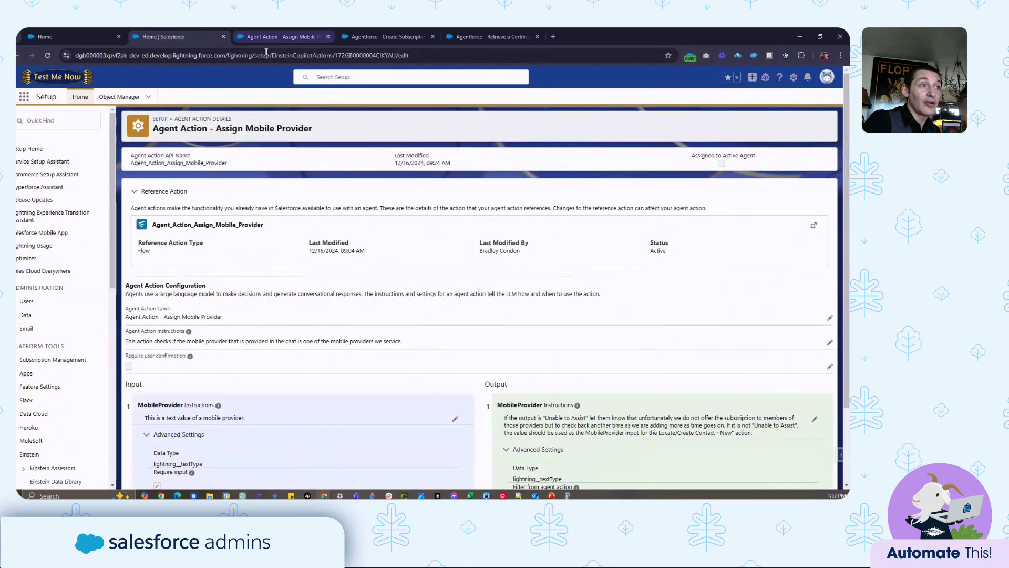
pyautogui.scroll(-2, 370, 194)
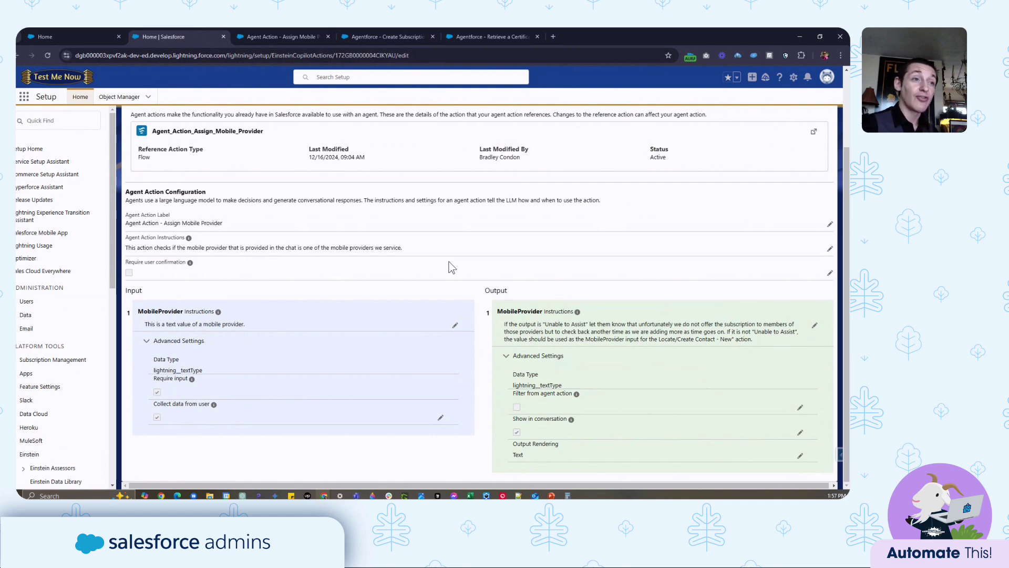
pyautogui.scroll(2, 451, 268)
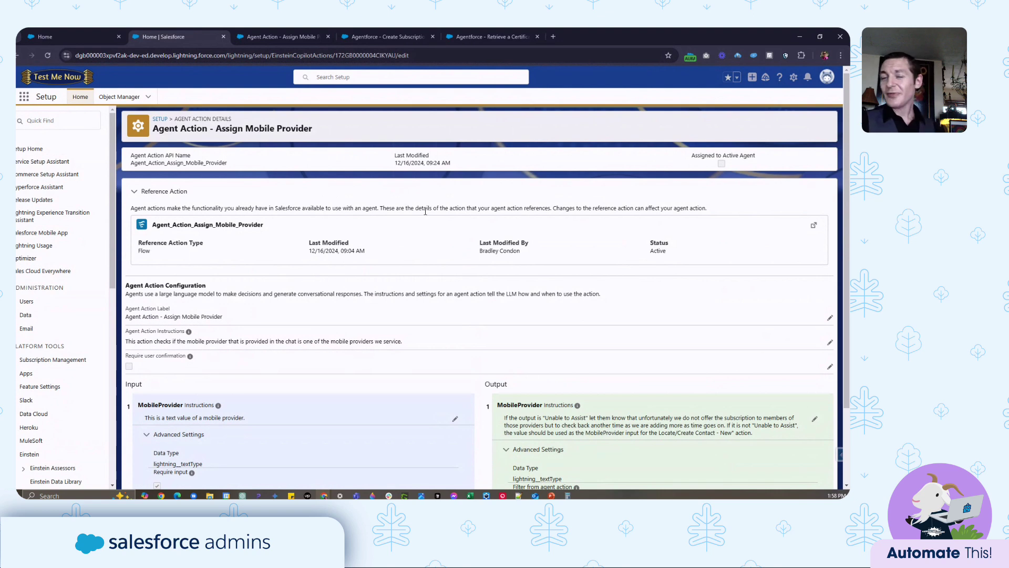
pyautogui.click(390, 37)
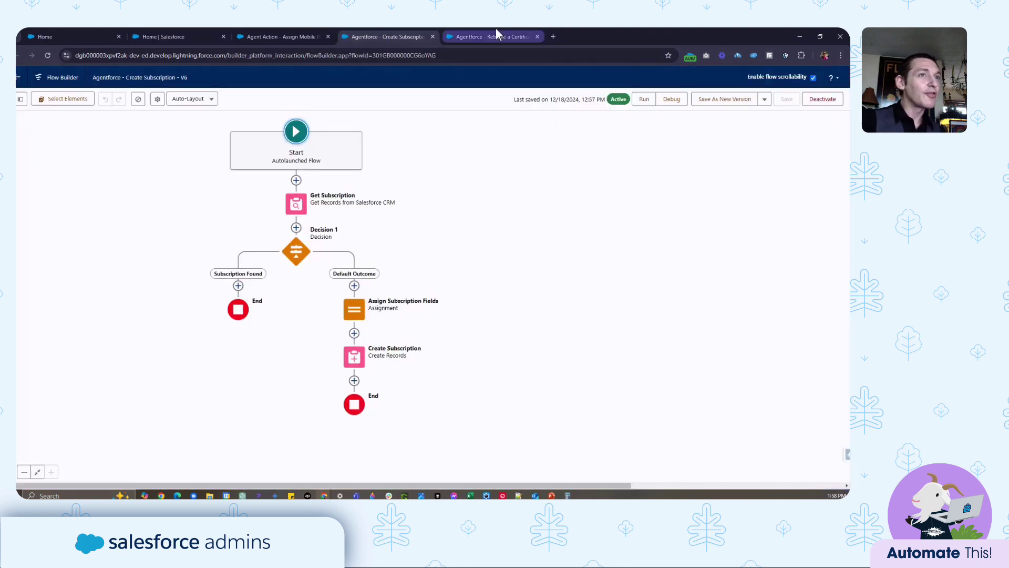
pyautogui.click(496, 37)
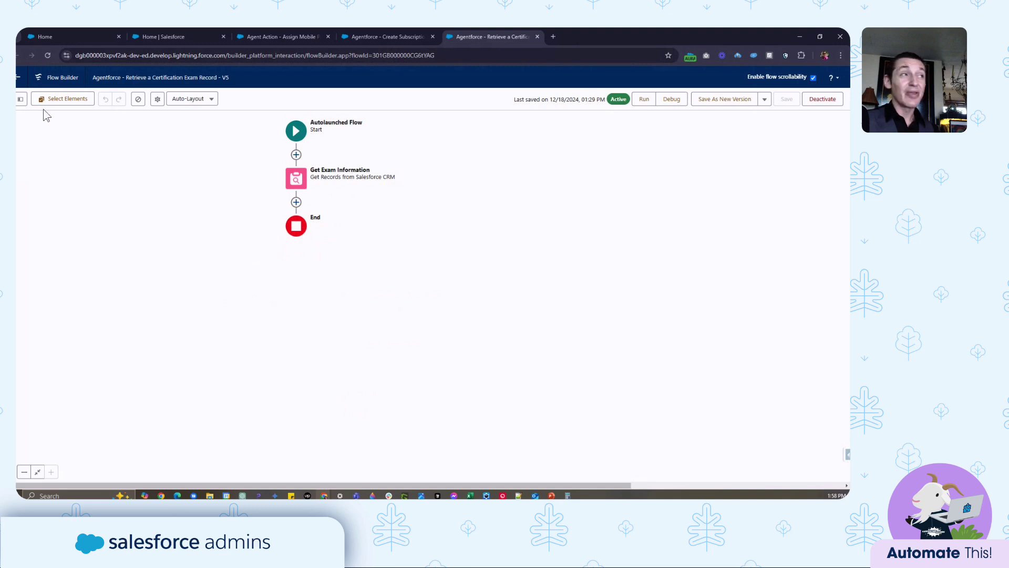
pyautogui.click(198, 34)
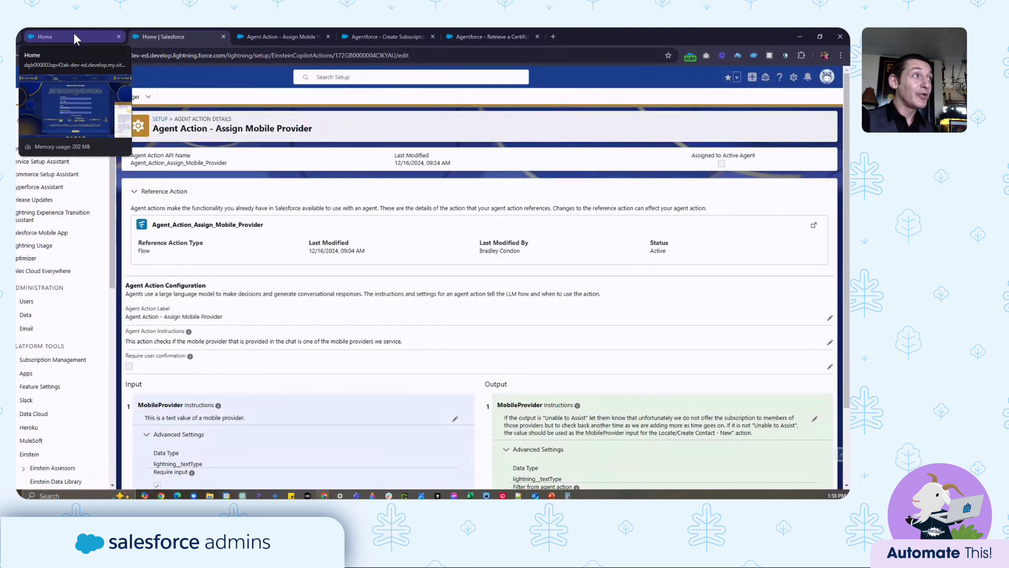